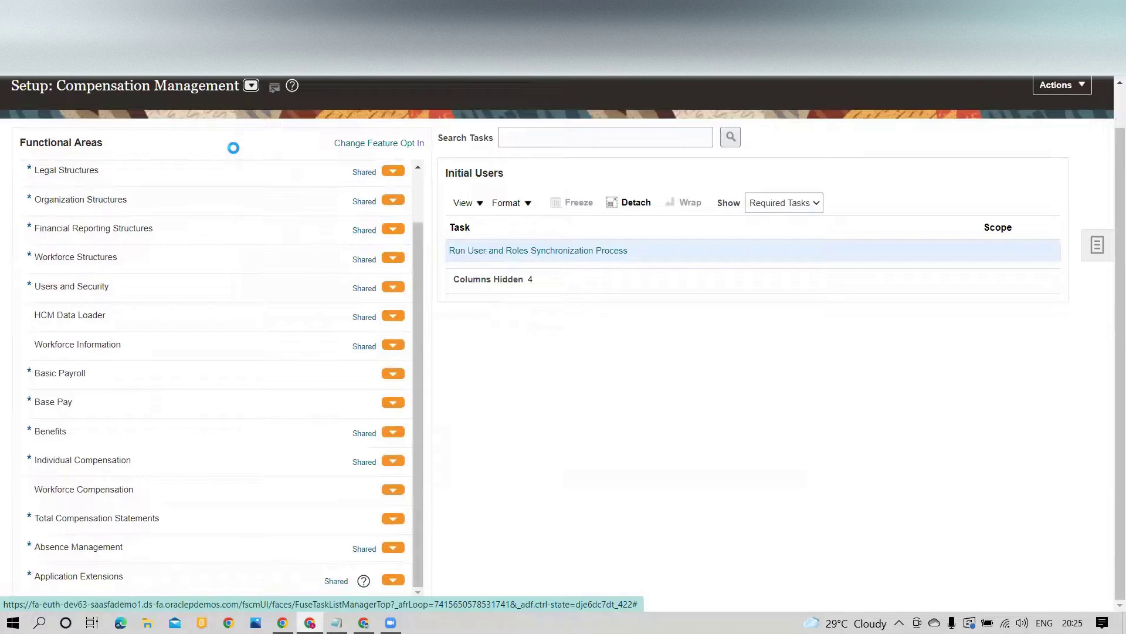
- Review the feature opt-in list for the Order Management offering, then return to its setup page
left_click(368, 143)
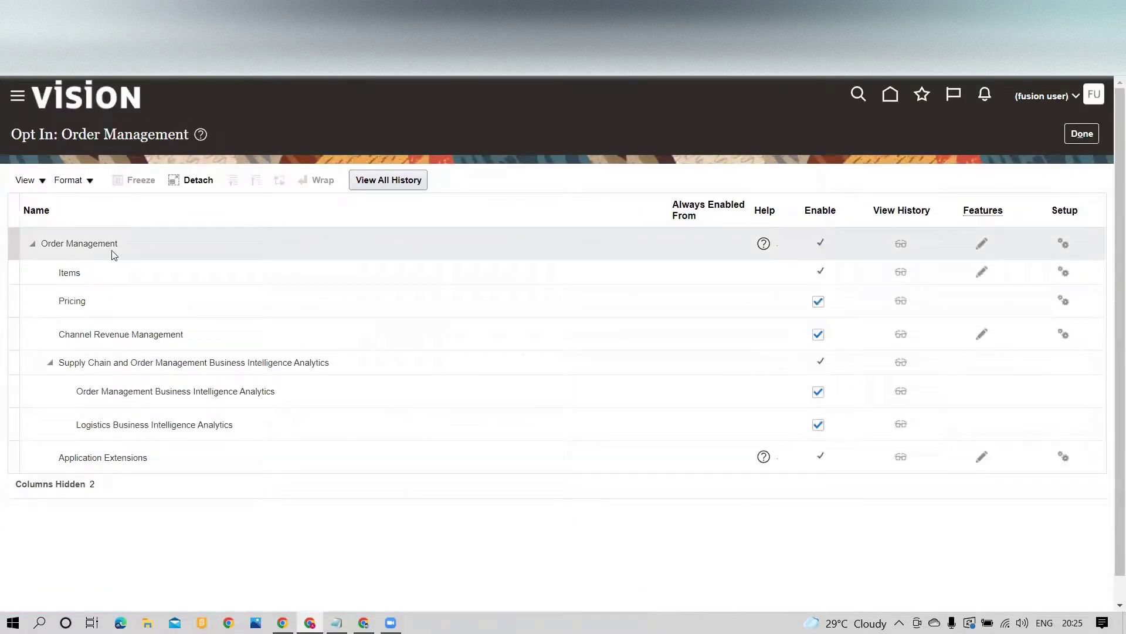
left_click(982, 246)
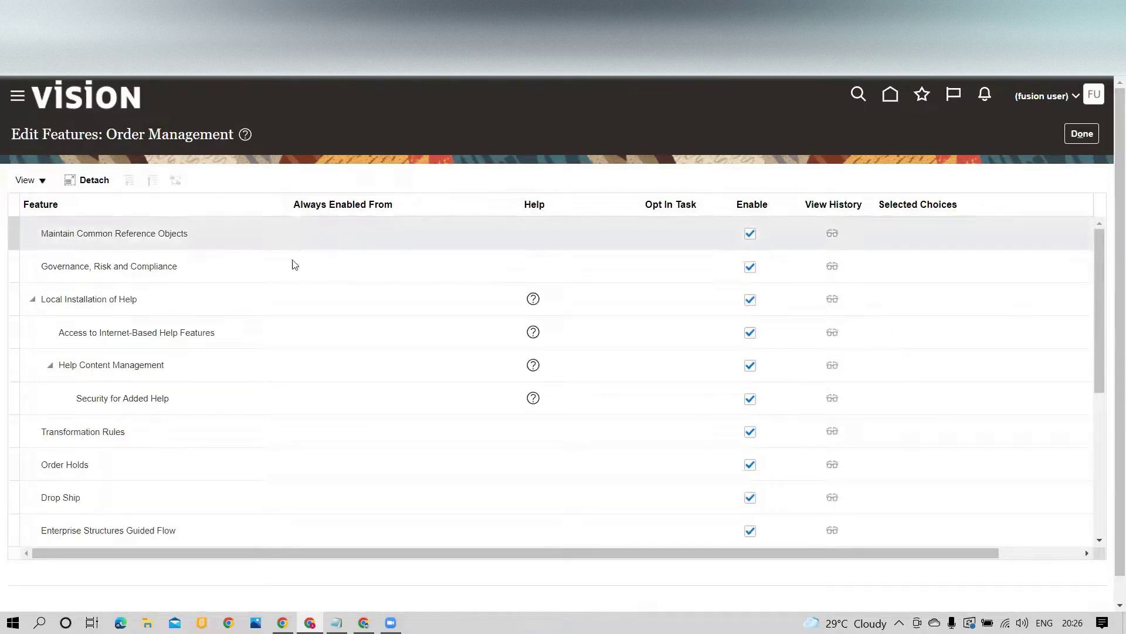
scroll(287, 284, "down", 5)
scroll(286, 326, "down", 1)
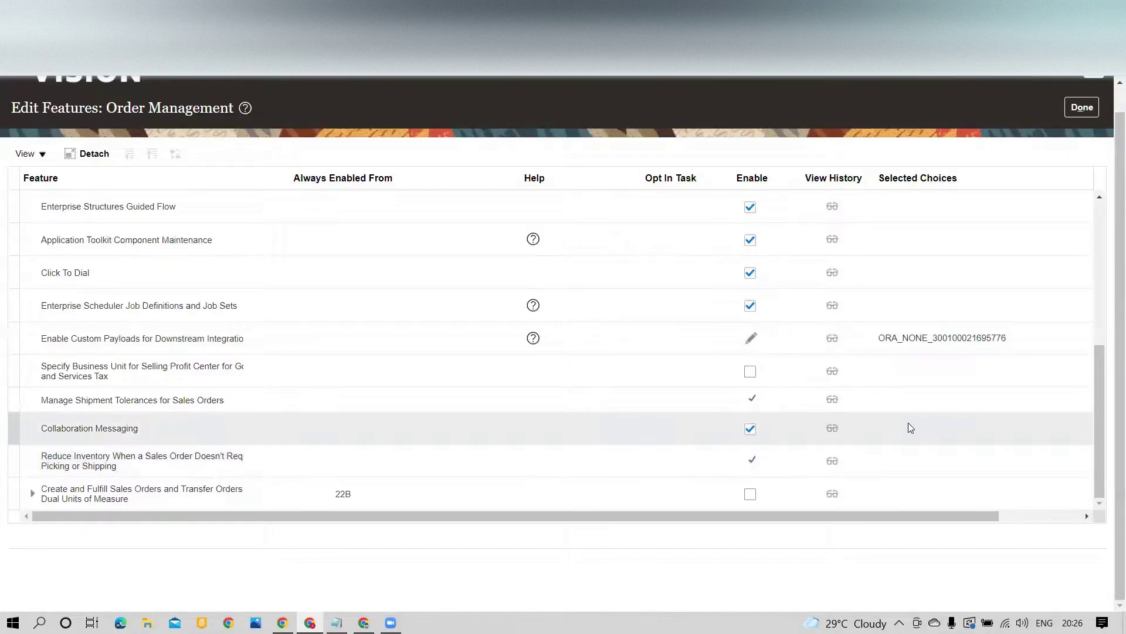
left_click(1078, 113)
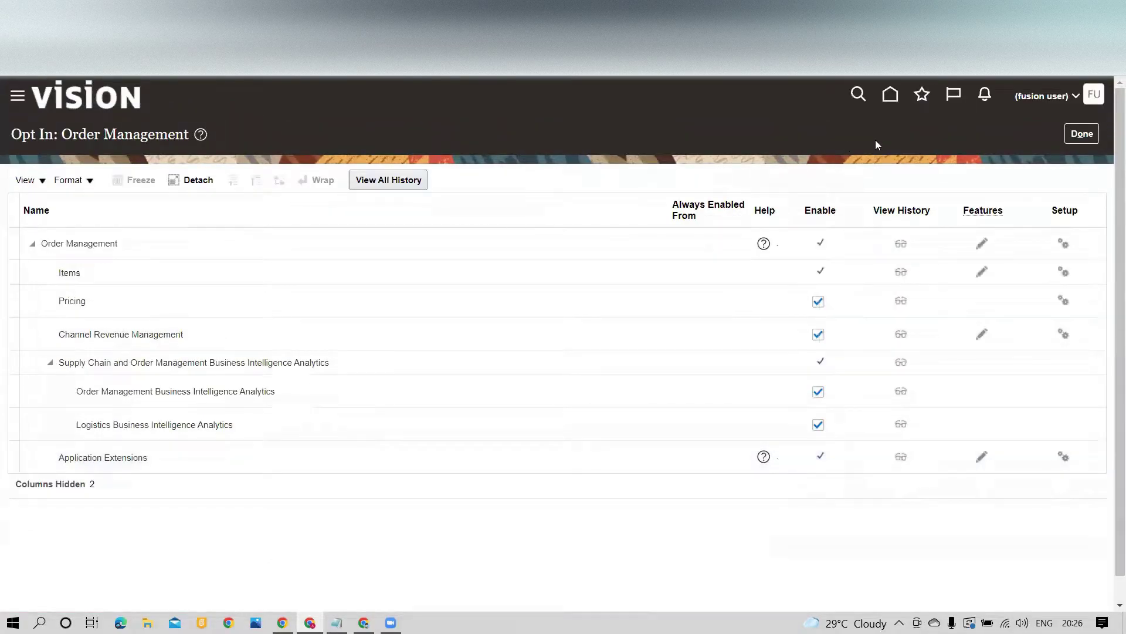
left_click(1082, 135)
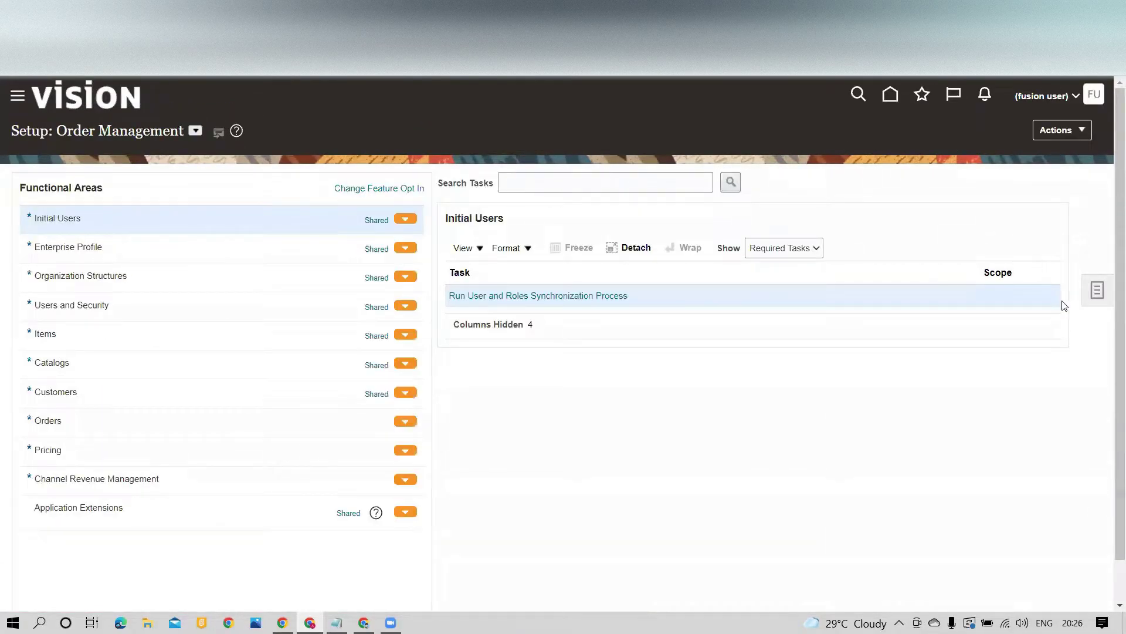
- Search the setup tasks for Manage%process% and open the Manage Orchestration Process Definitions task
left_click(1097, 289)
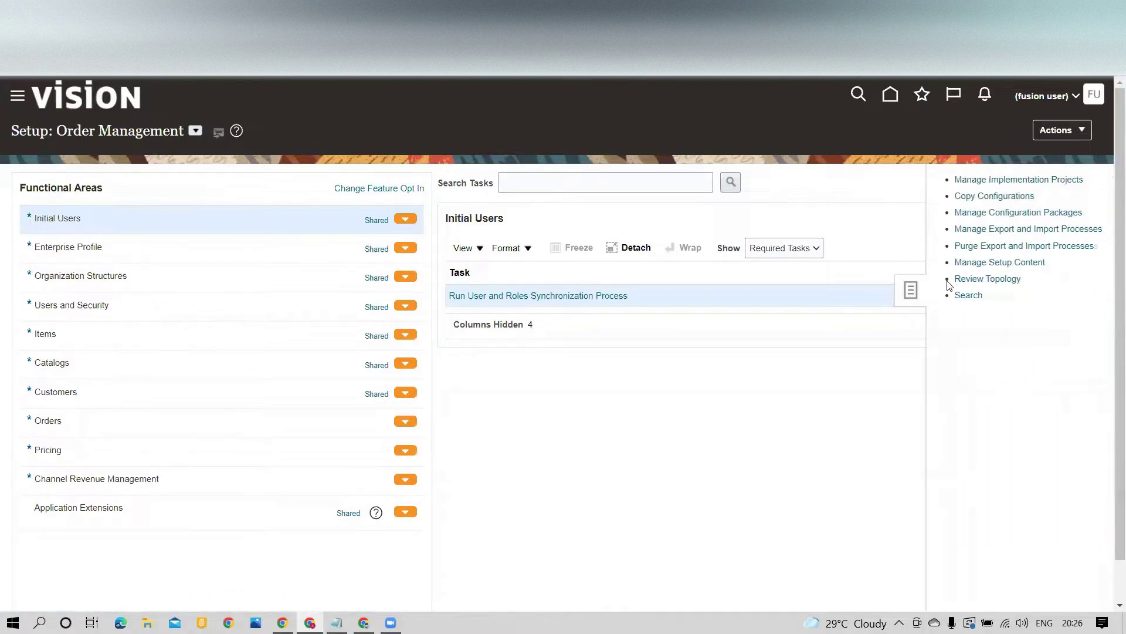
left_click(967, 296)
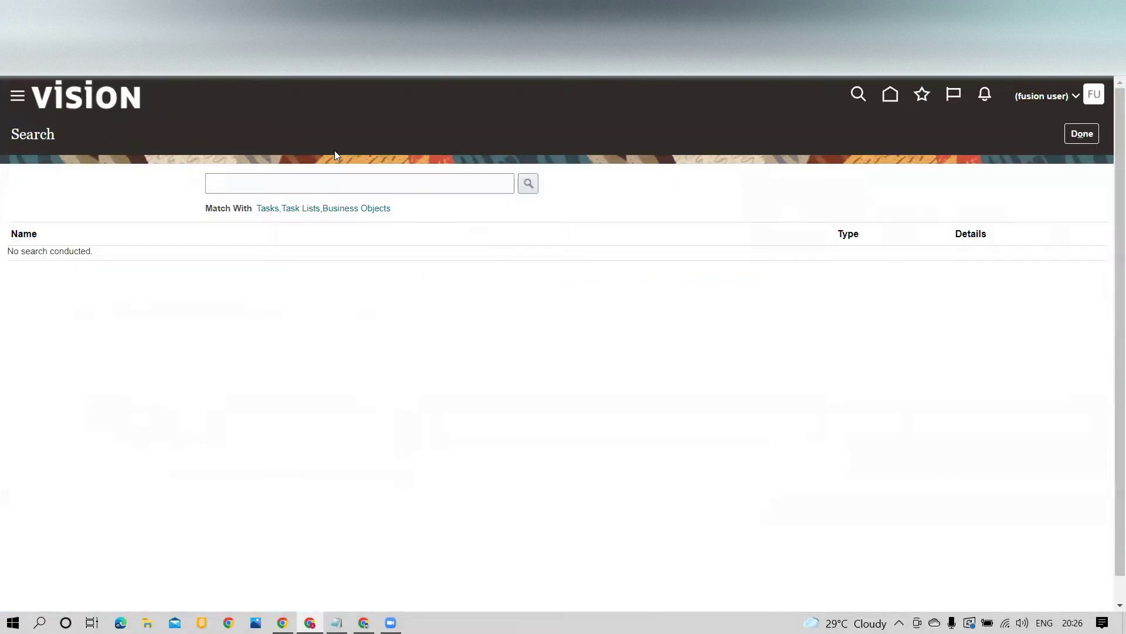
left_click(354, 184)
type("M")
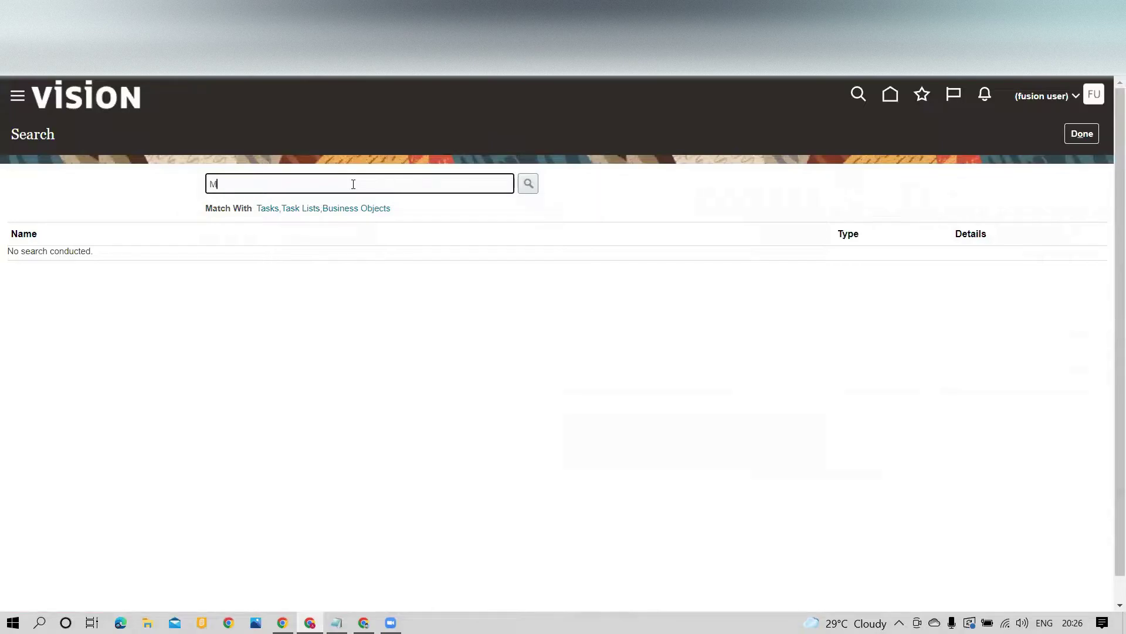
type("anage%process%")
key("Return")
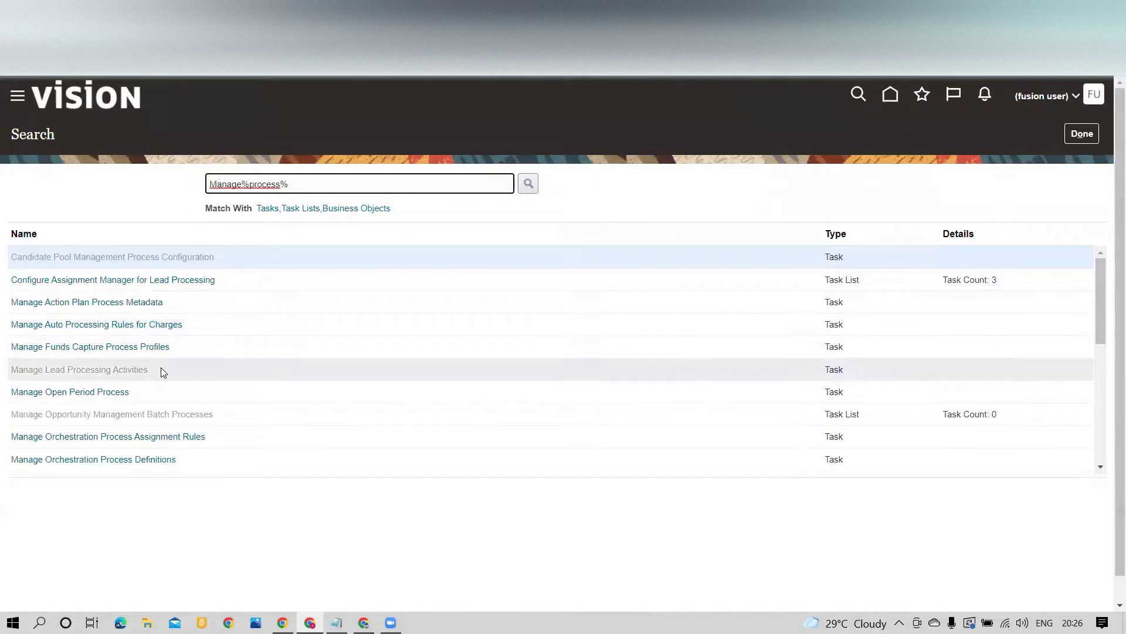
scroll(160, 369, "down", 5)
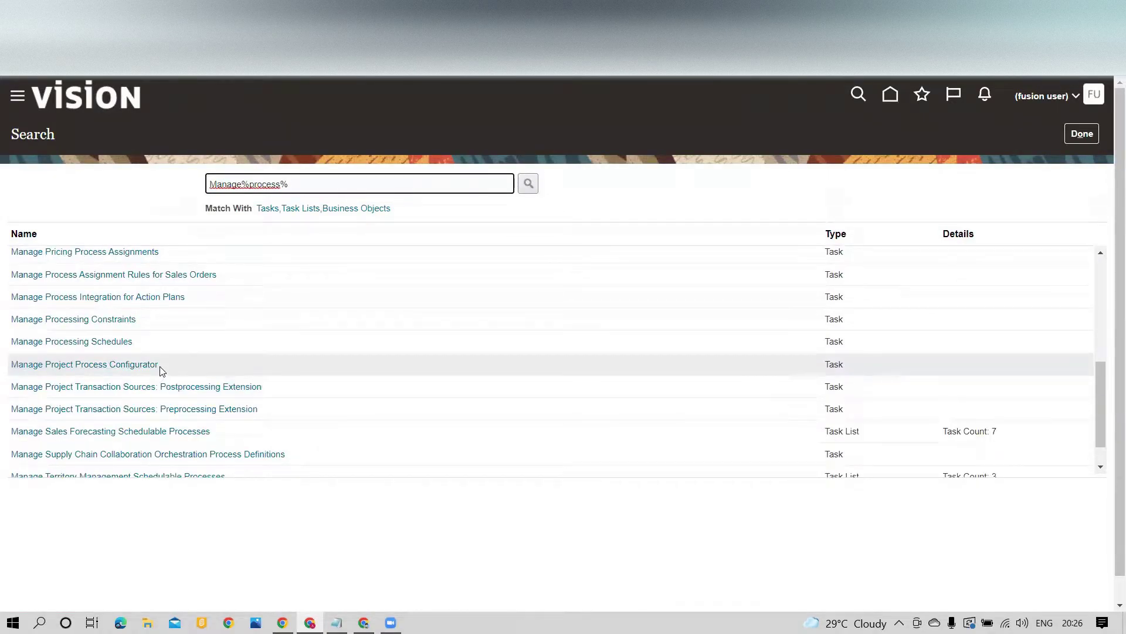
scroll(161, 369, "up", 3)
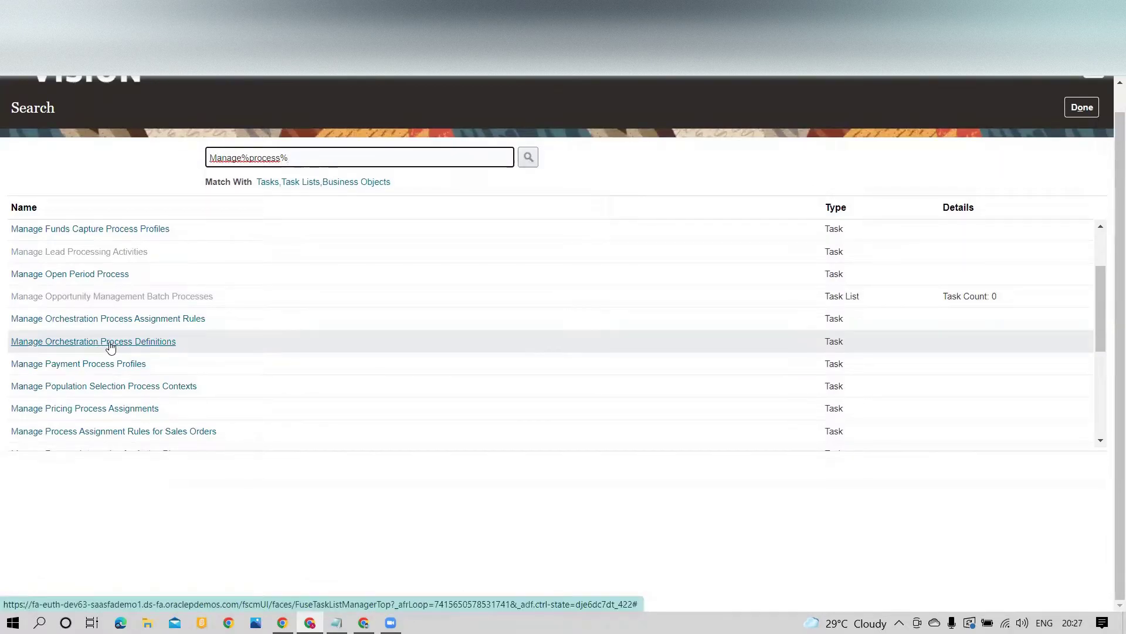
left_click(115, 343)
- Search the orchestration processes for DOO, view the step details of DOO_InventoryTransactionProcess, and leave the page without saving
left_click(187, 224)
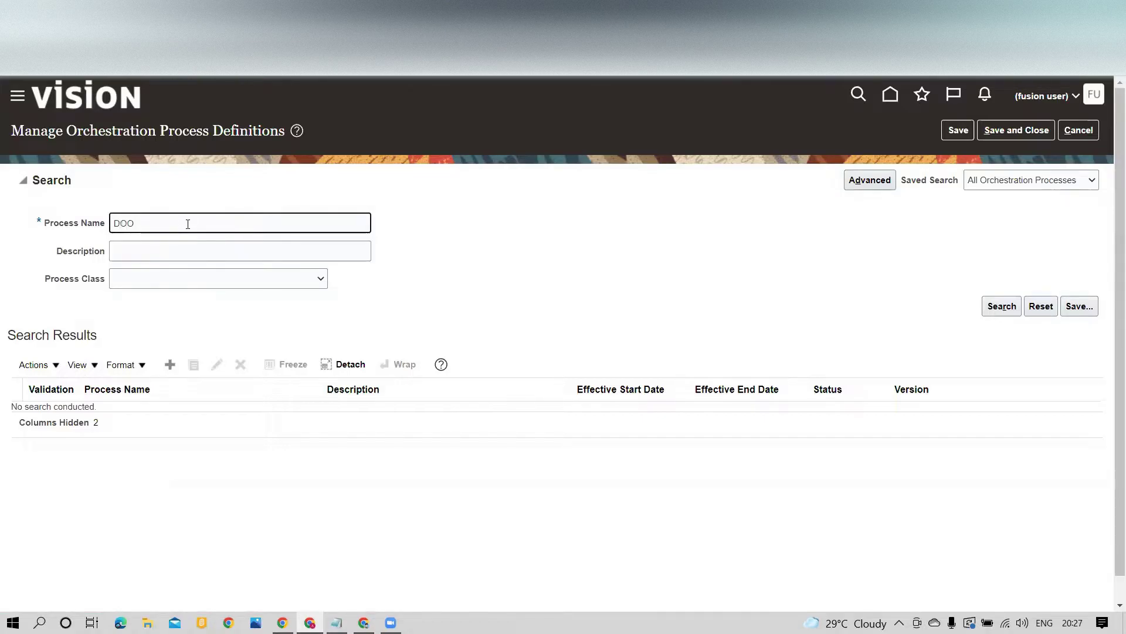
key("Return")
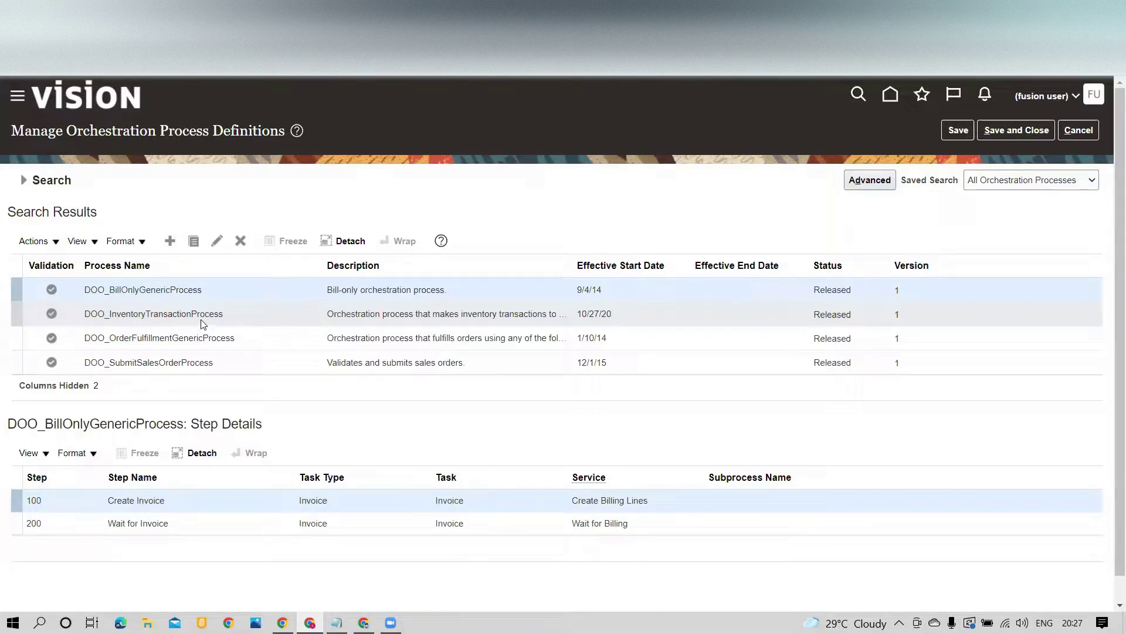
left_click(233, 320)
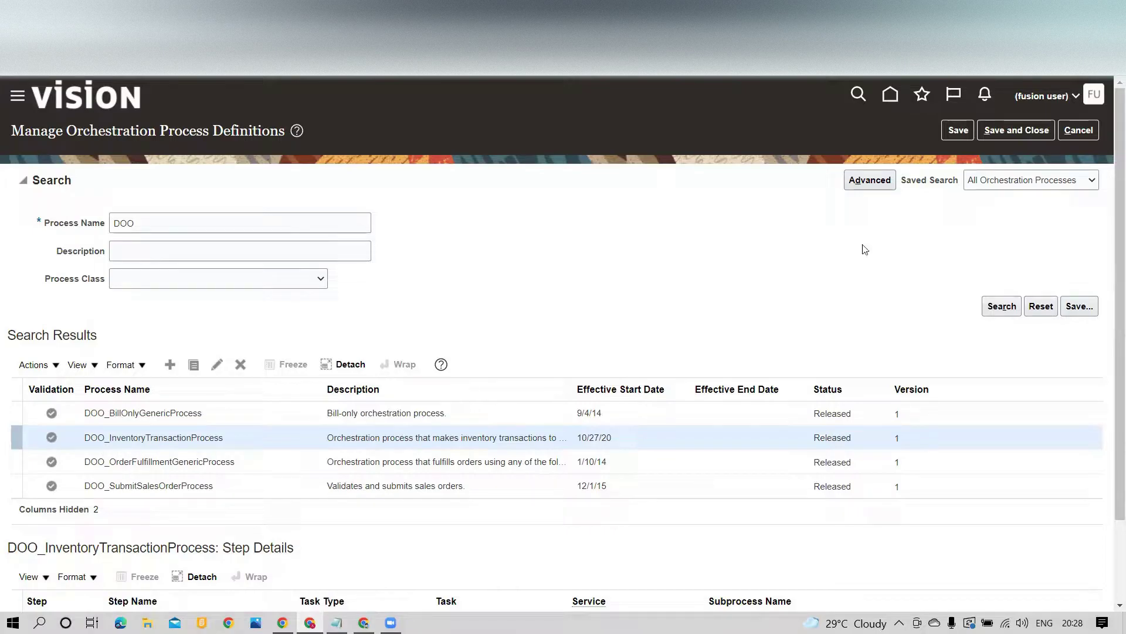
left_click(1068, 135)
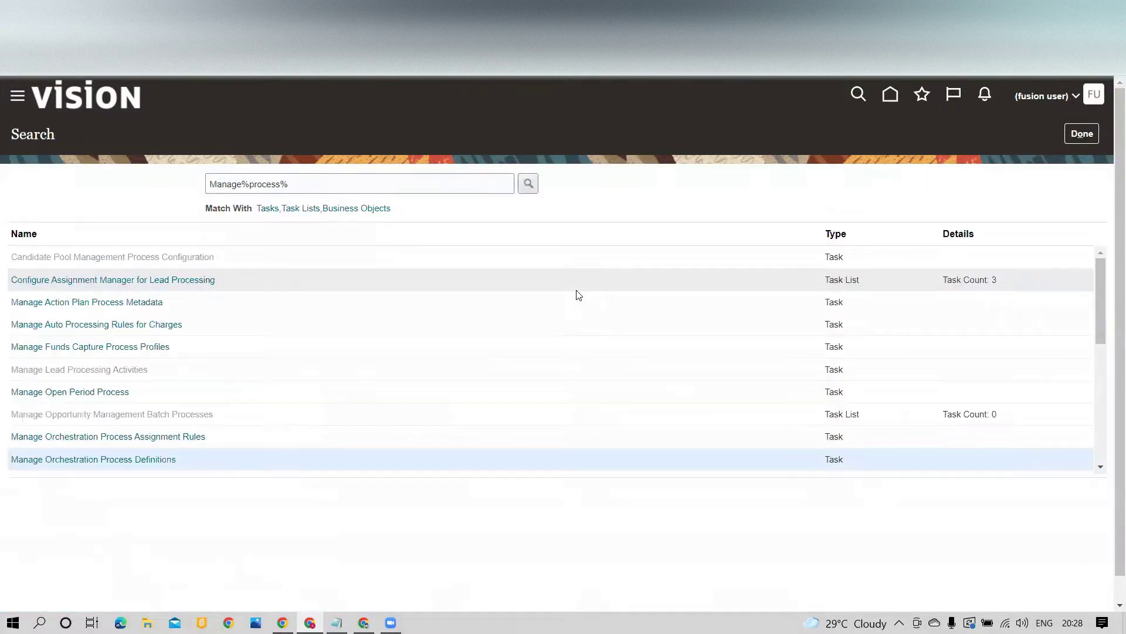
- Search the setup tasks for Manage%standard% and open the Manage Standard Lookups task
left_click_drag(377, 183, 250, 182)
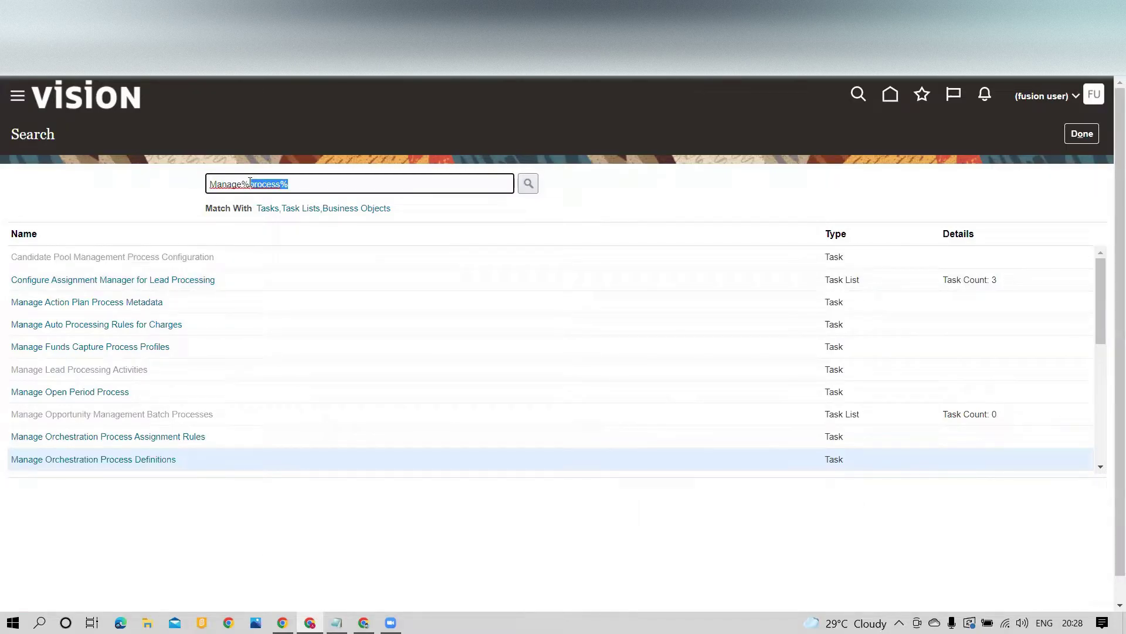
type("standard%")
key("Return")
scroll(160, 319, "down", 3)
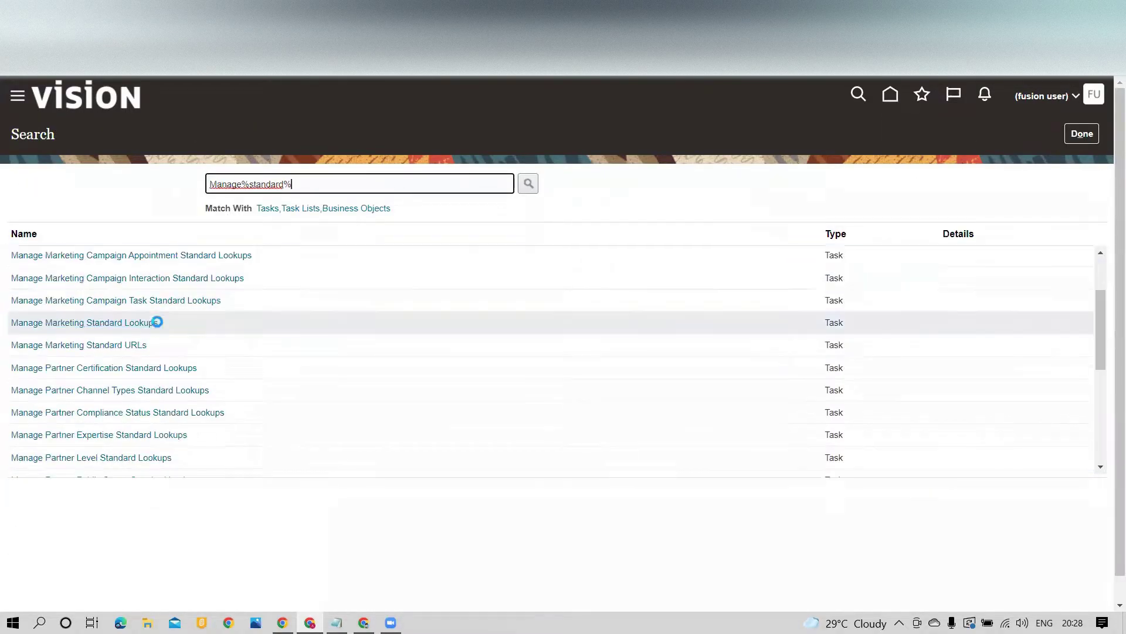
scroll(147, 356, "down", 10)
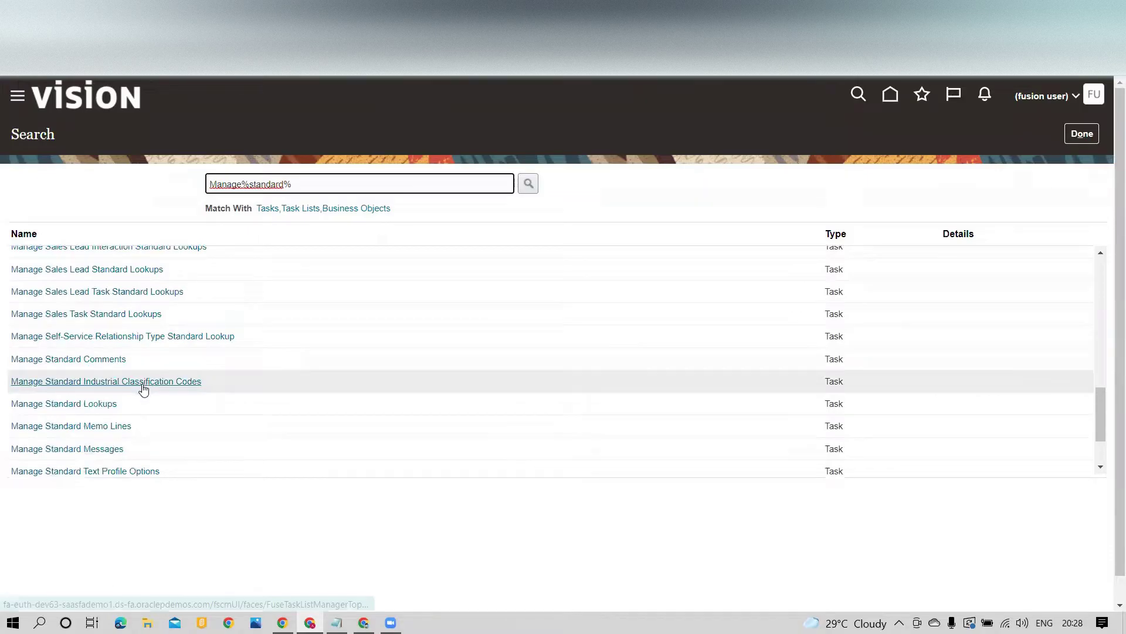
left_click(85, 410)
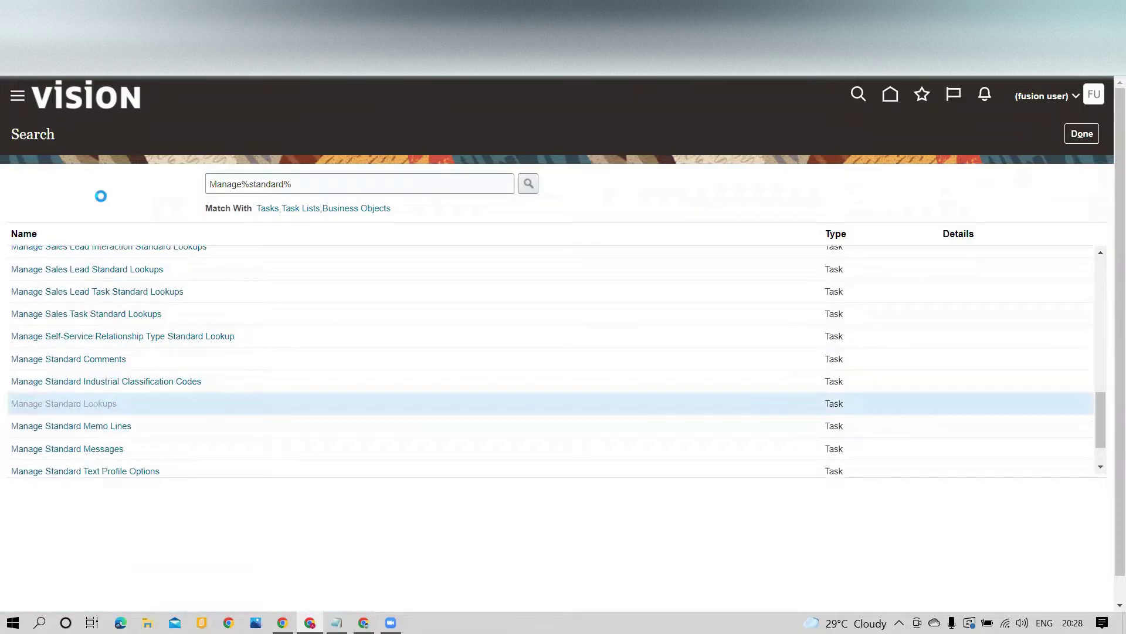
- Search the standard lookup types for ORA%DOO%ORDER% and display the lookup codes of ORA_DOO_ORDER_TYPES
left_click(130, 187)
type("OR")
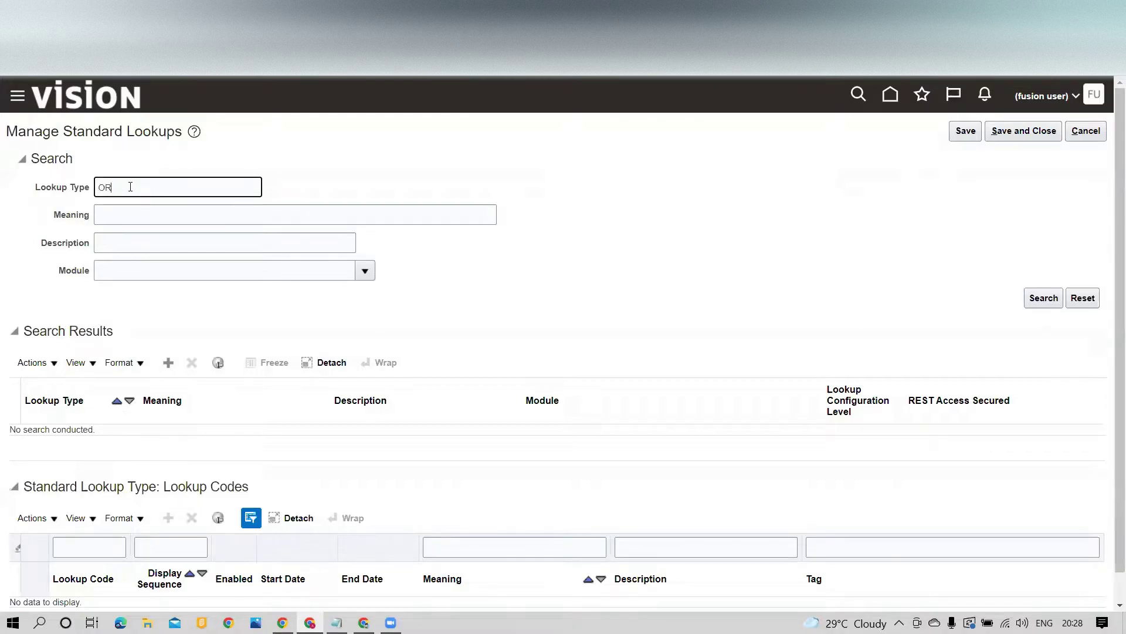
type("A%LOO%ORDER%")
key("Return")
scroll(328, 296, "down", 3)
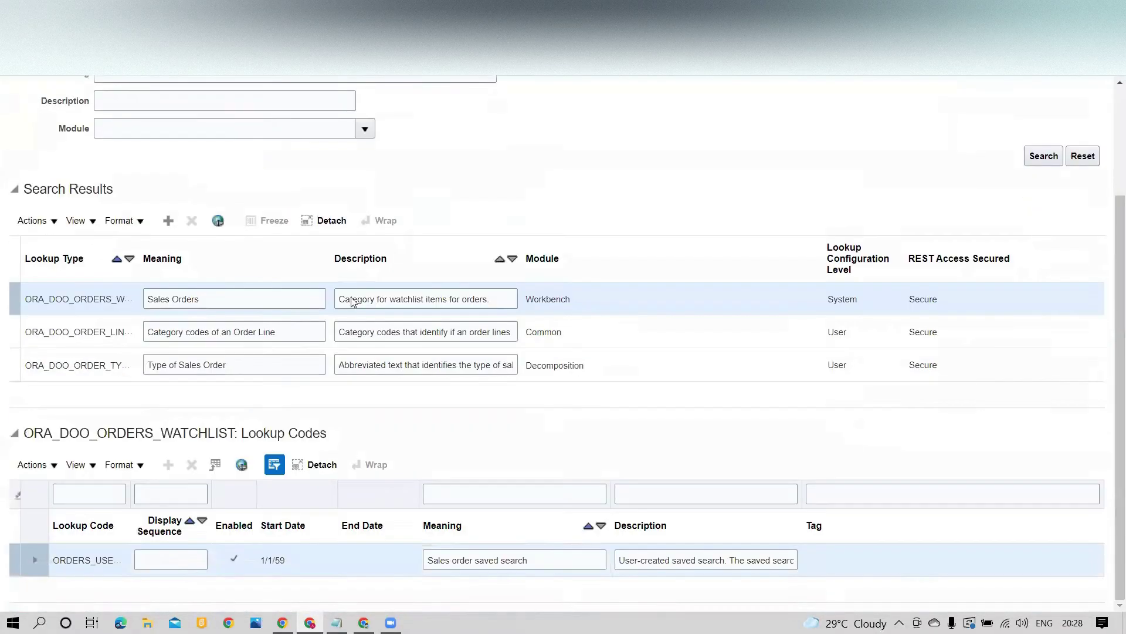
left_click_drag(41, 399, 63, 372)
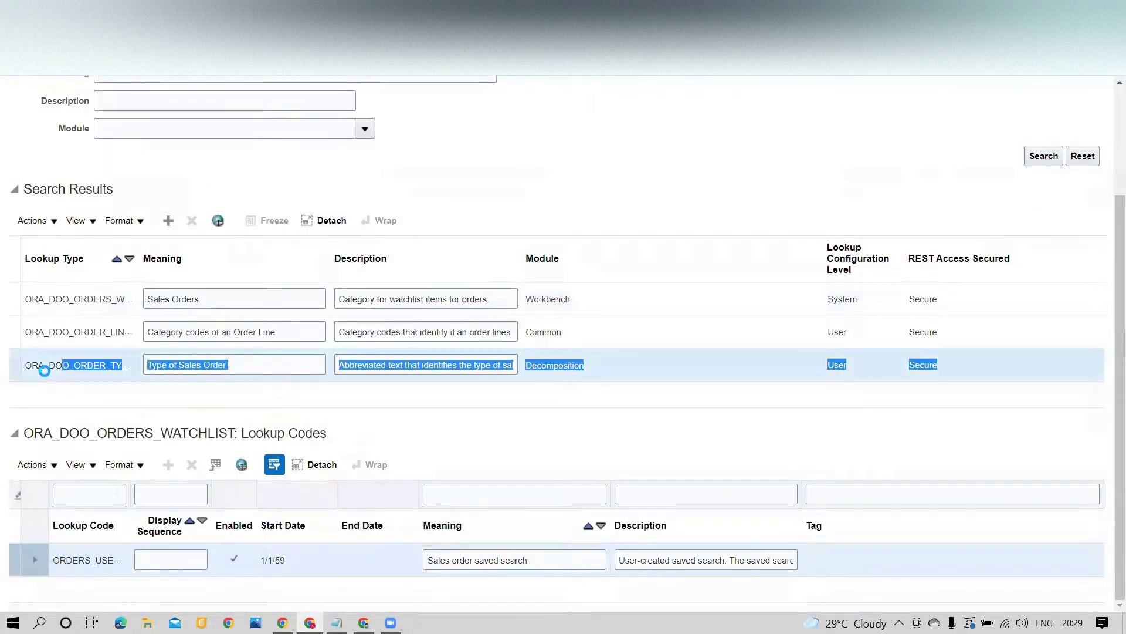
left_click(44, 369)
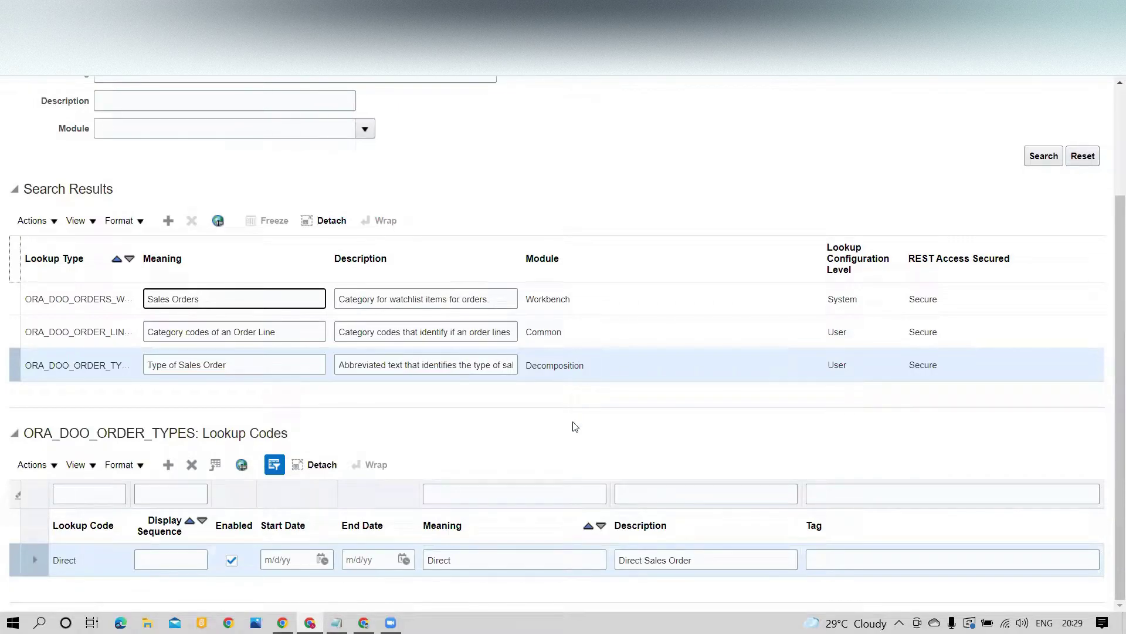
scroll(792, 419, "up", 3)
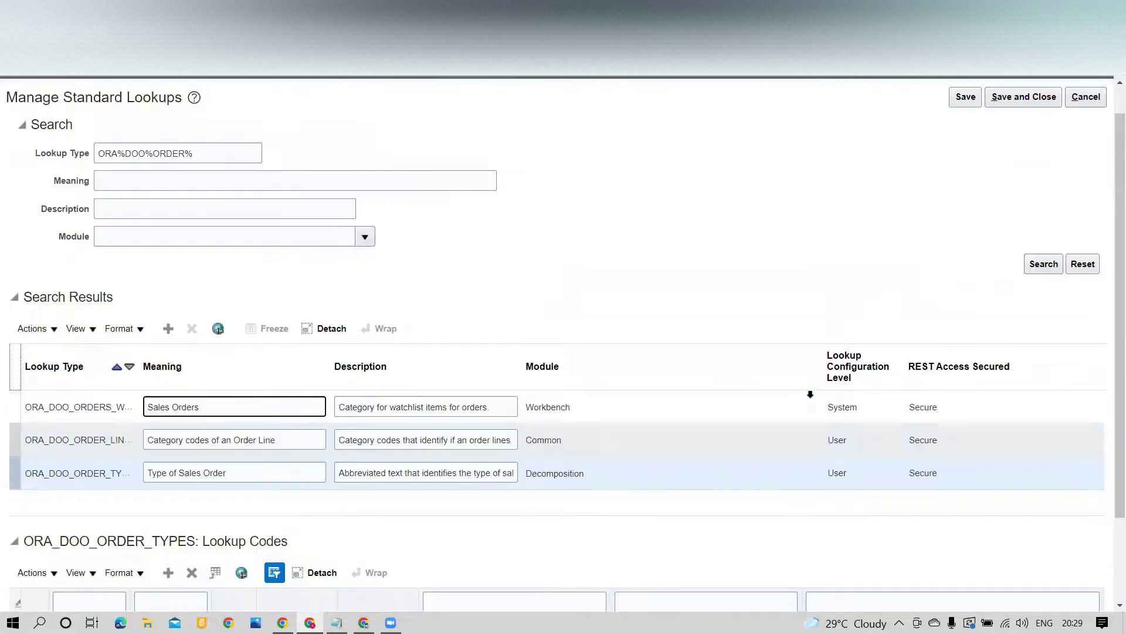
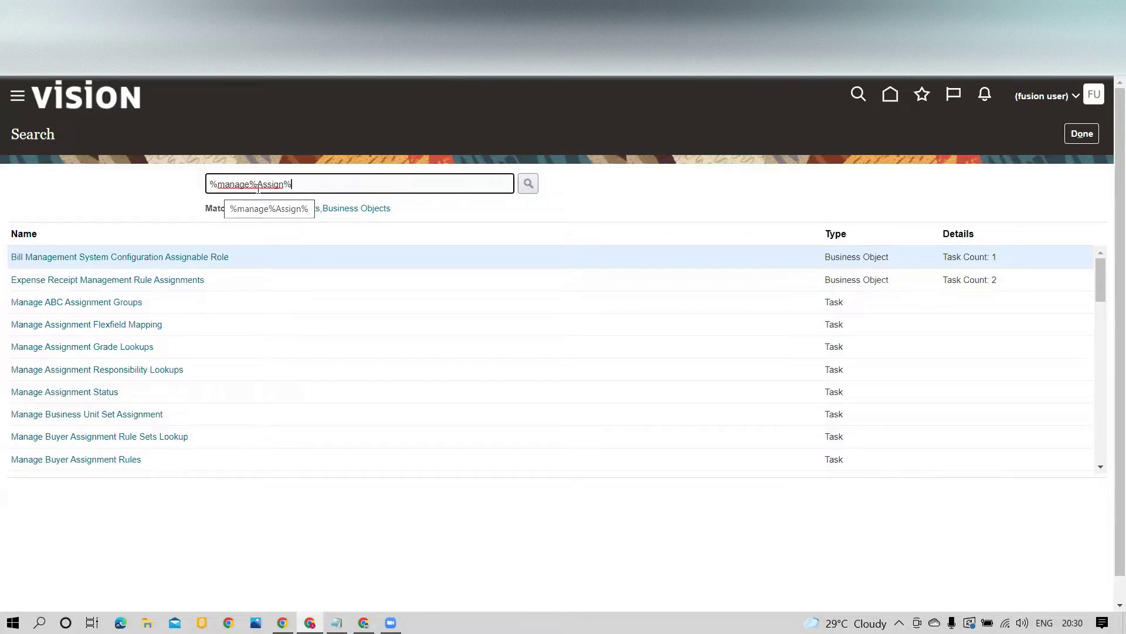
- Open the Manage Process Assignment Rules for Sales Orders task from the search results
scroll(118, 376, "down", 4)
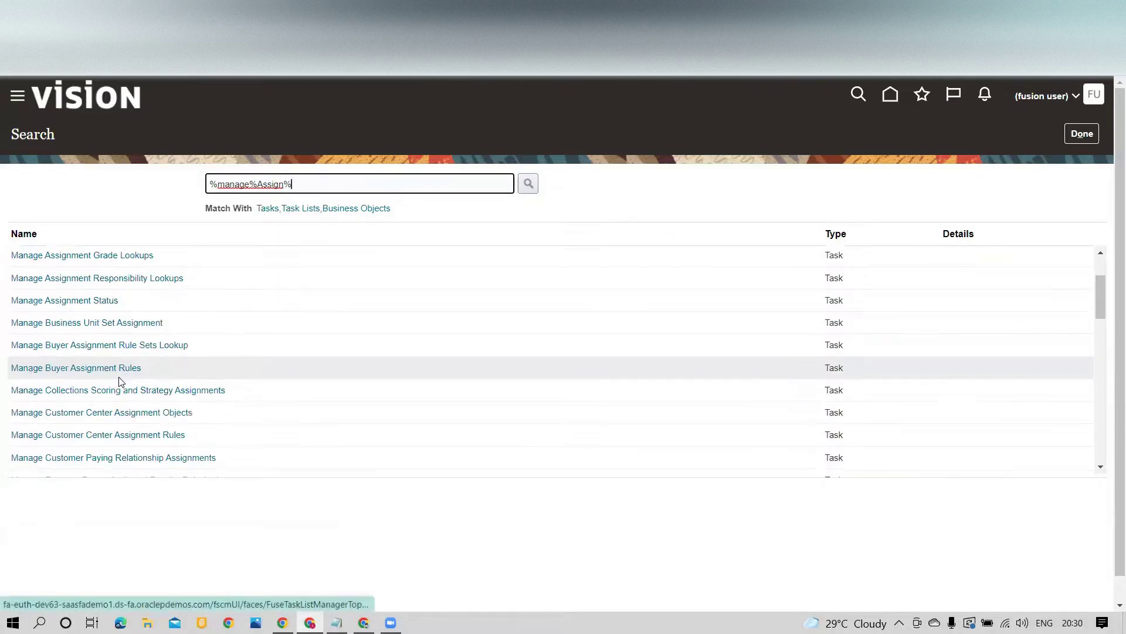
scroll(126, 395, "down", 4)
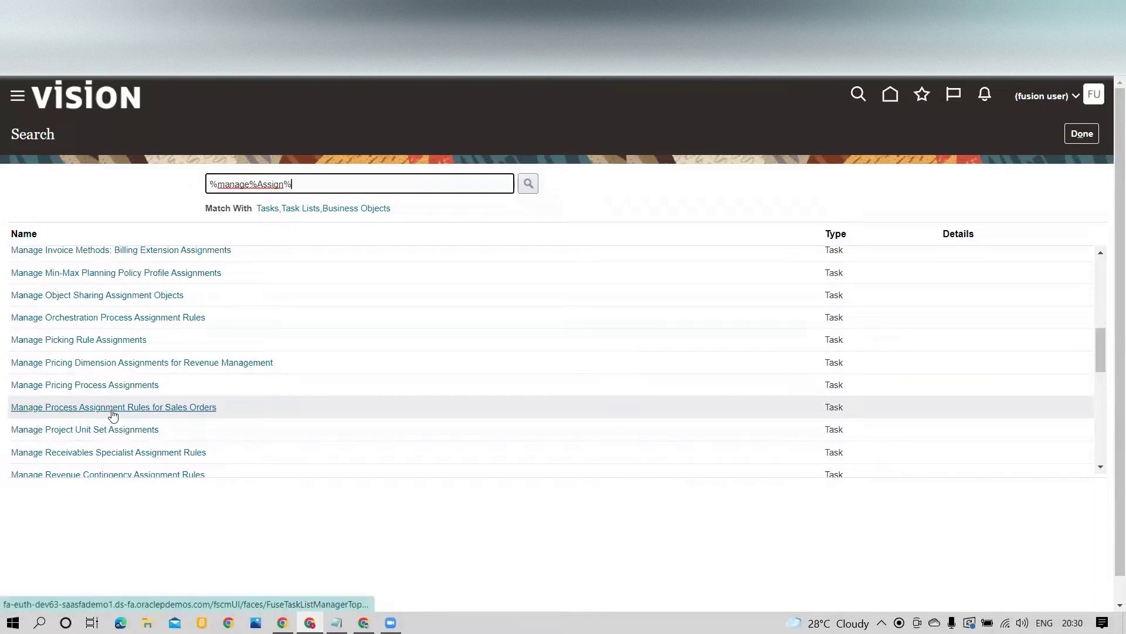
left_click(166, 407)
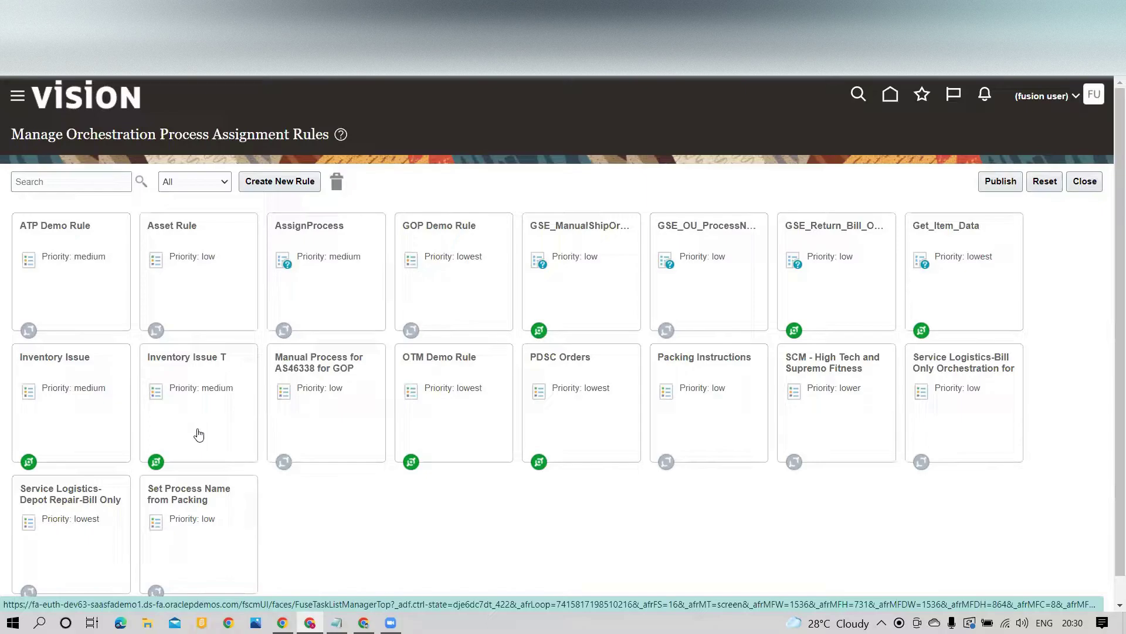
- Inspect the IF conditions and the DO action of the Inventory Issue T rule, then close the rule and the assignment rules page
left_click(218, 422)
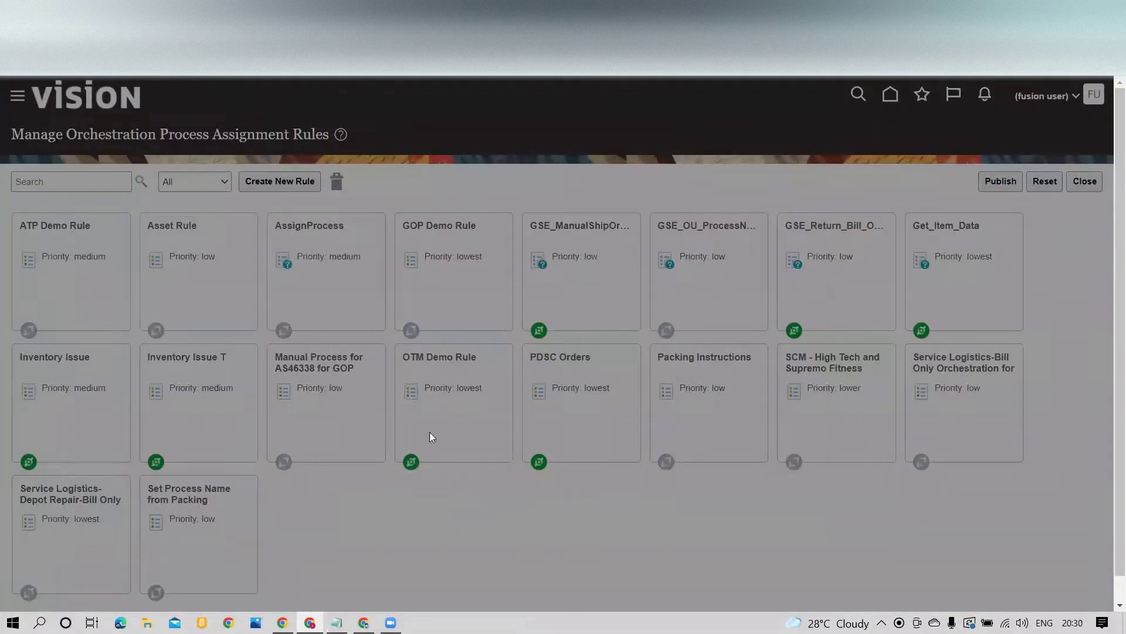
left_click(436, 490)
left_click(420, 501)
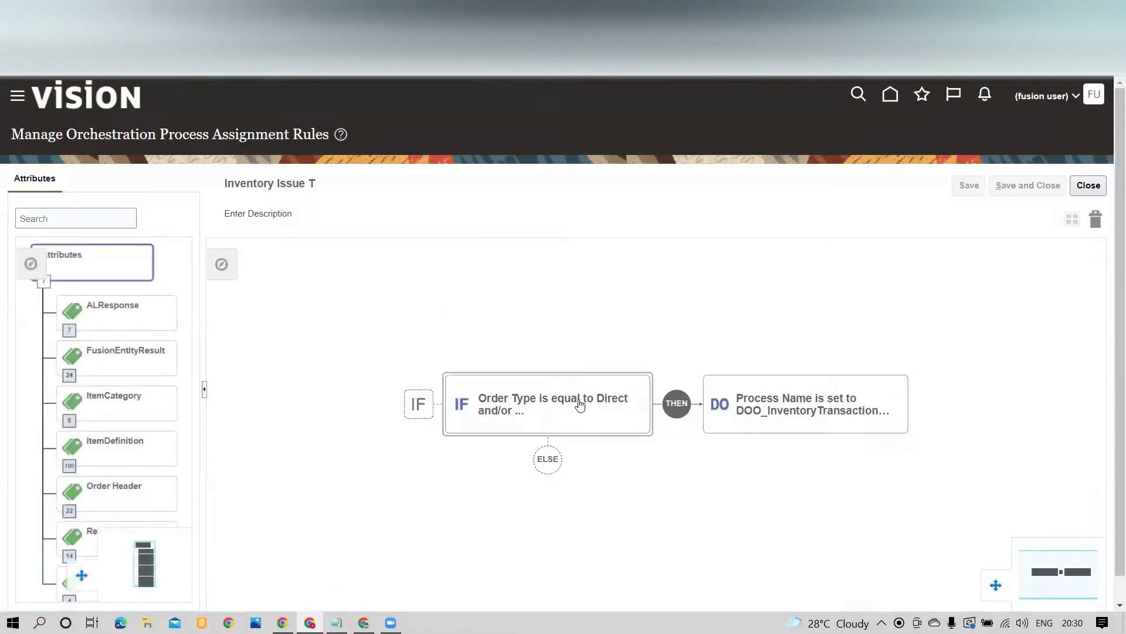
left_click(579, 400)
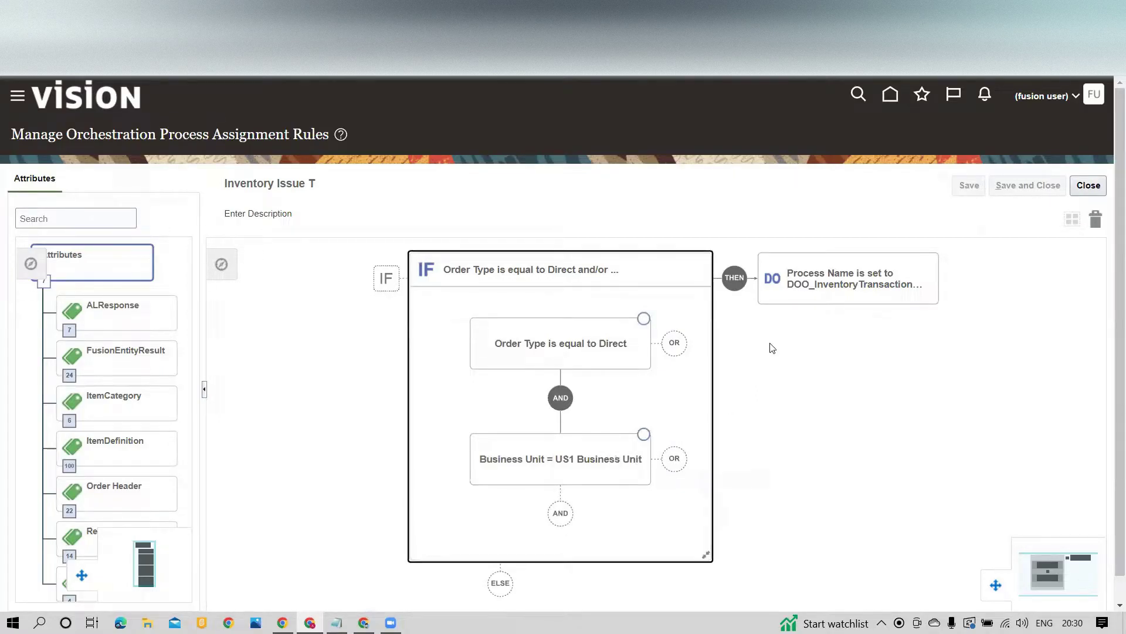
left_click(836, 290)
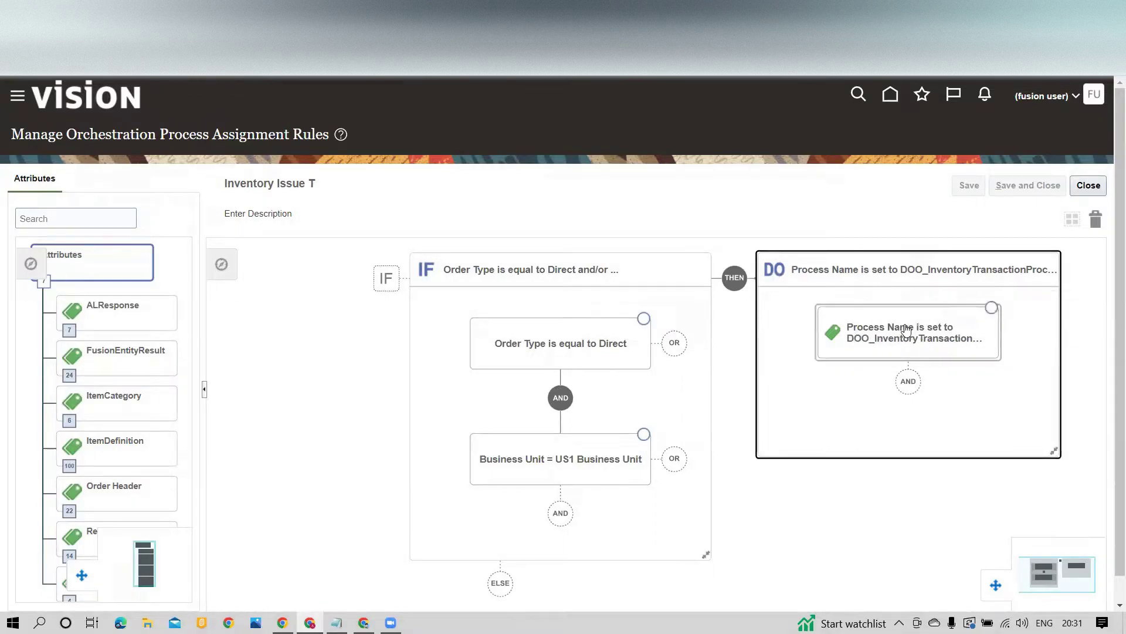
left_click(1089, 186)
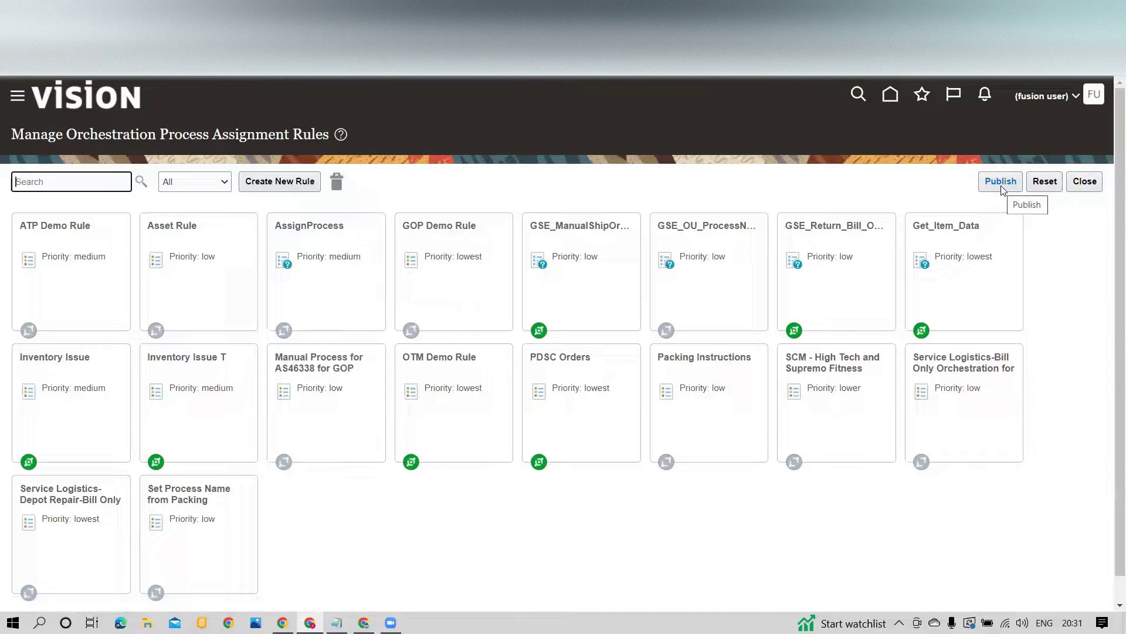
left_click(1084, 182)
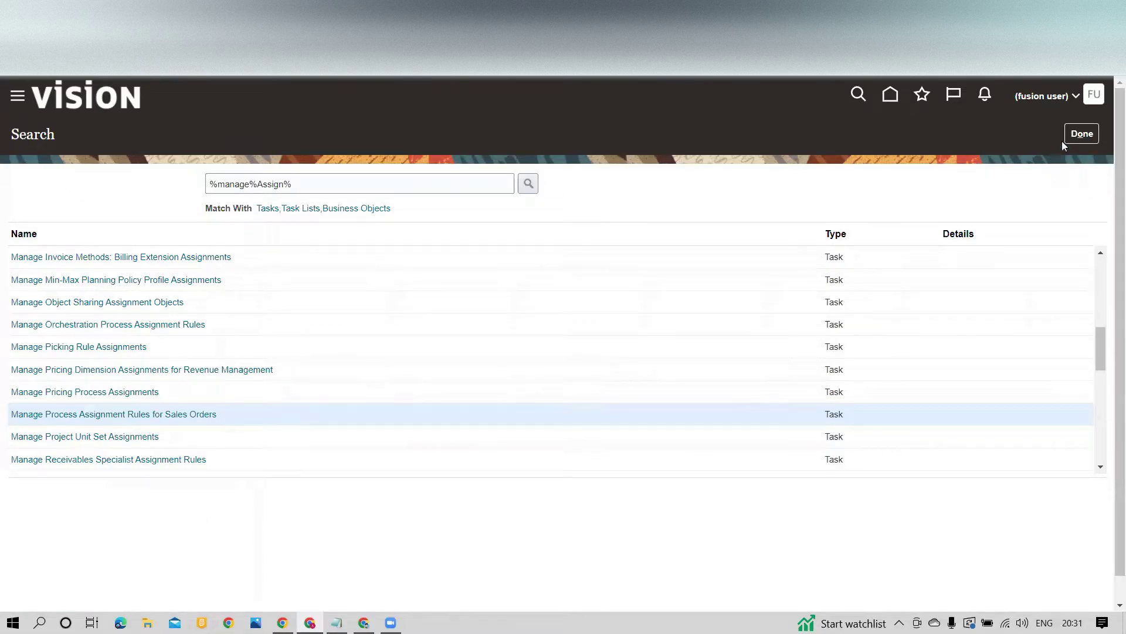
- Search the setup tasks for %Manage%Order%Parameter% and open the Manage Order Management Parameters task
left_click_drag(344, 183, 169, 187)
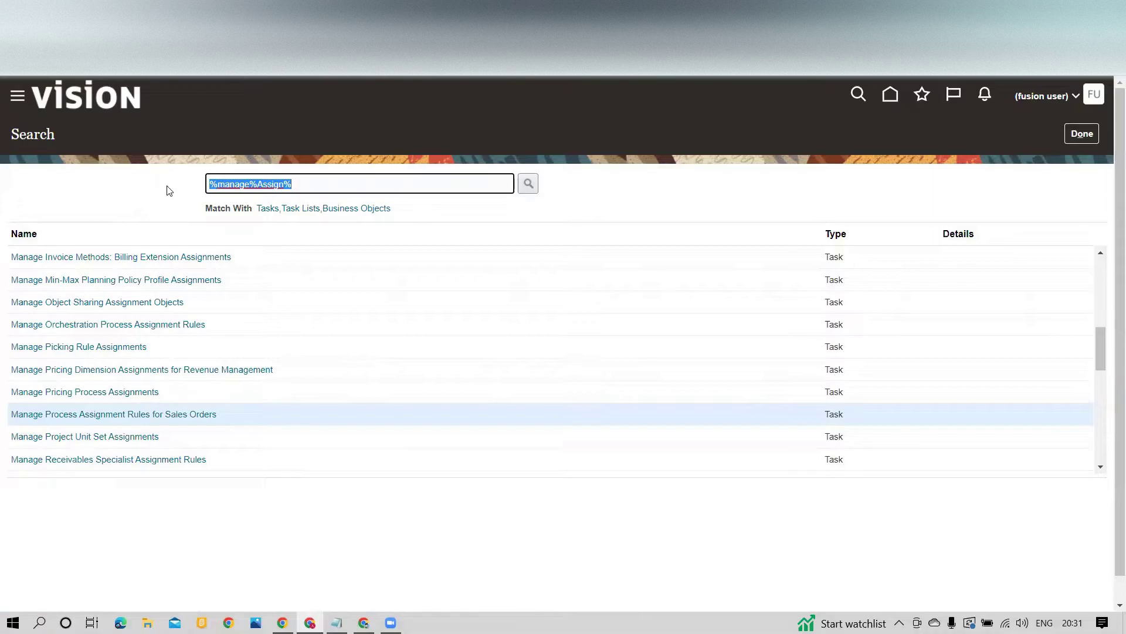
type("%")
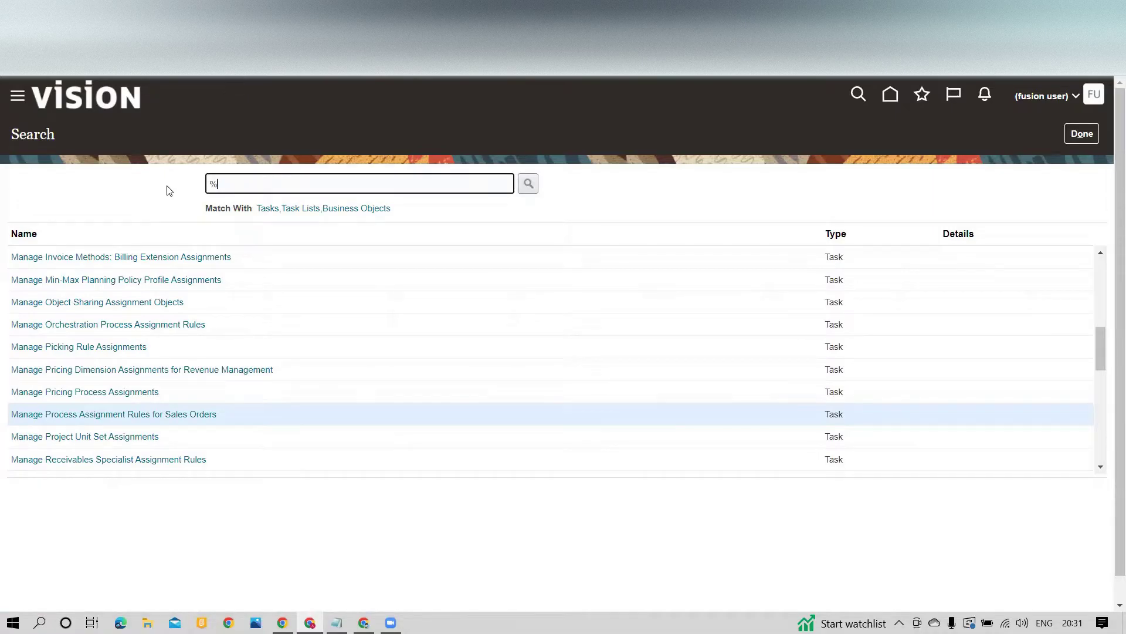
type("Manage%Order%")
key("Return")
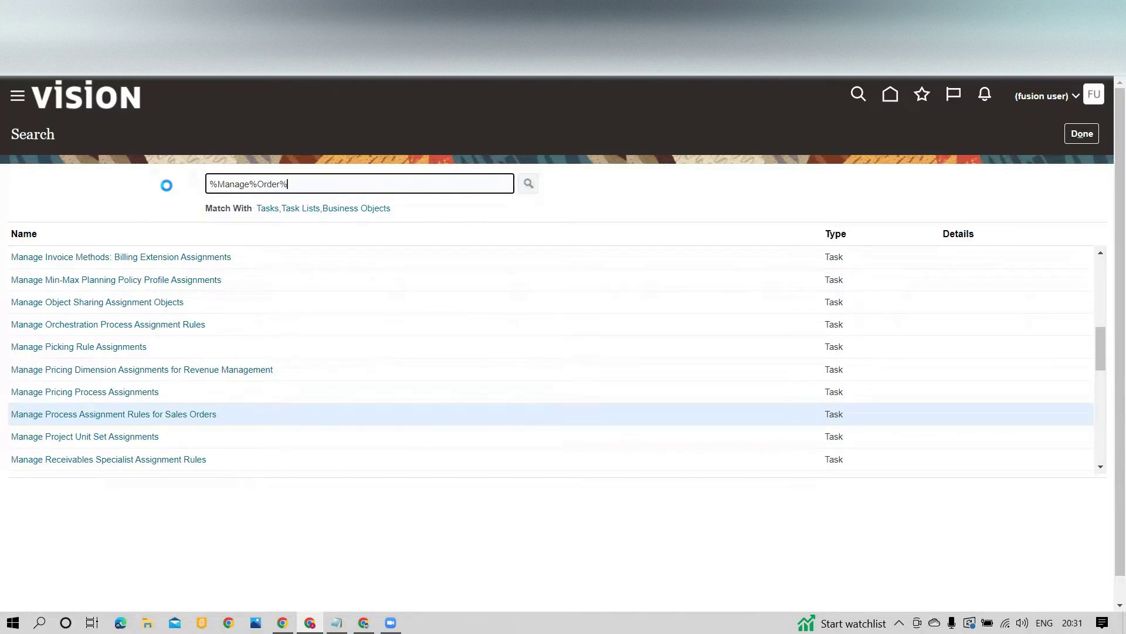
type("Parameter%")
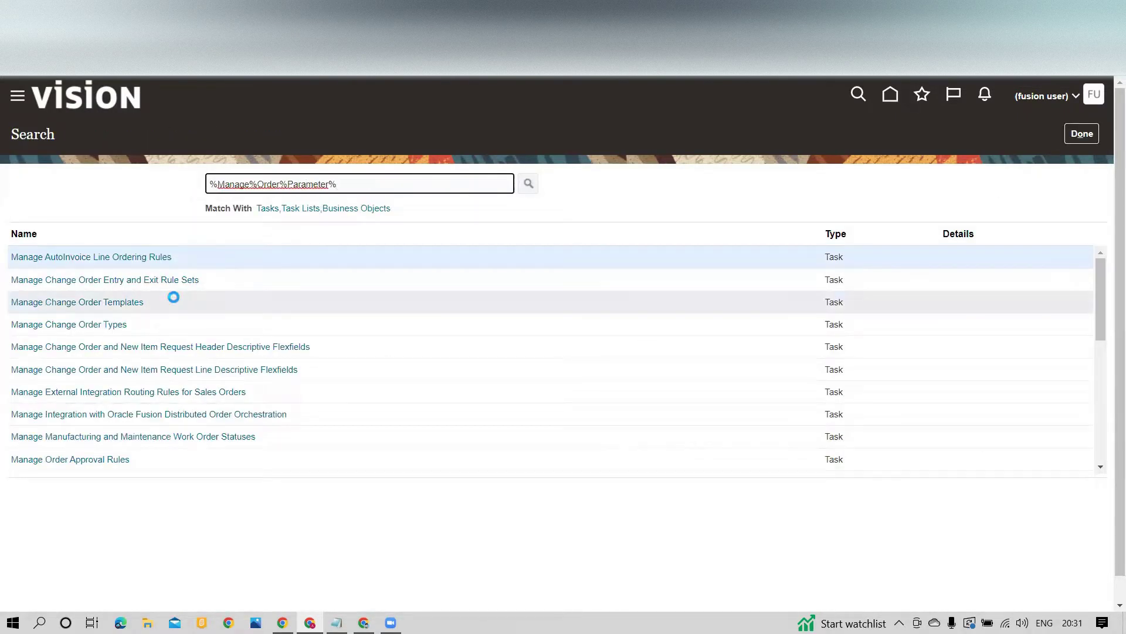
key("Return")
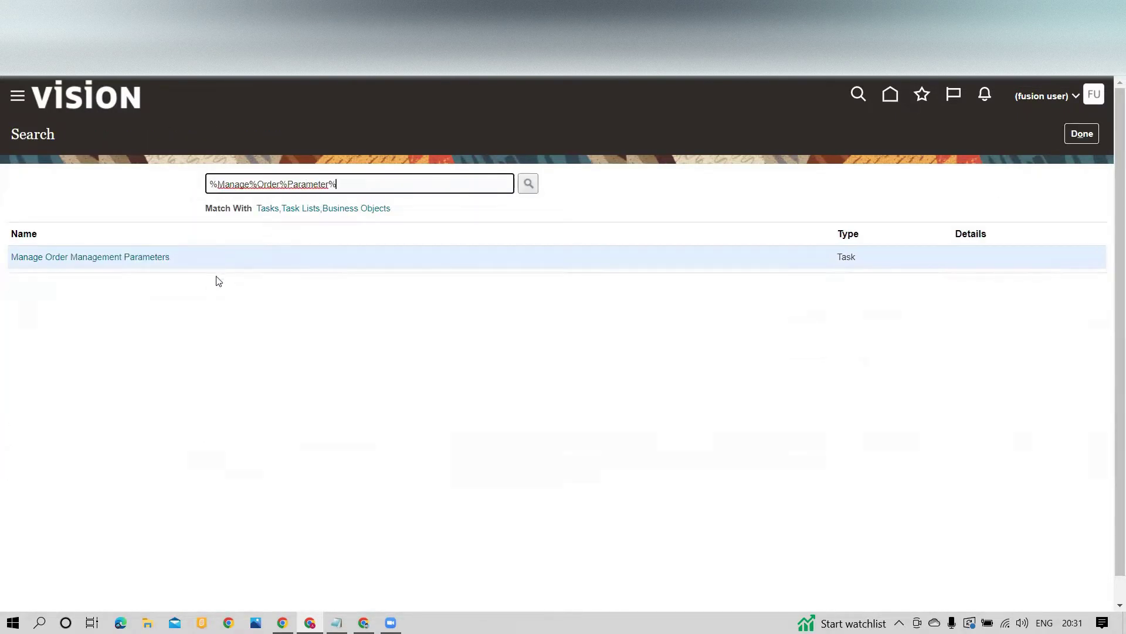
left_click(129, 262)
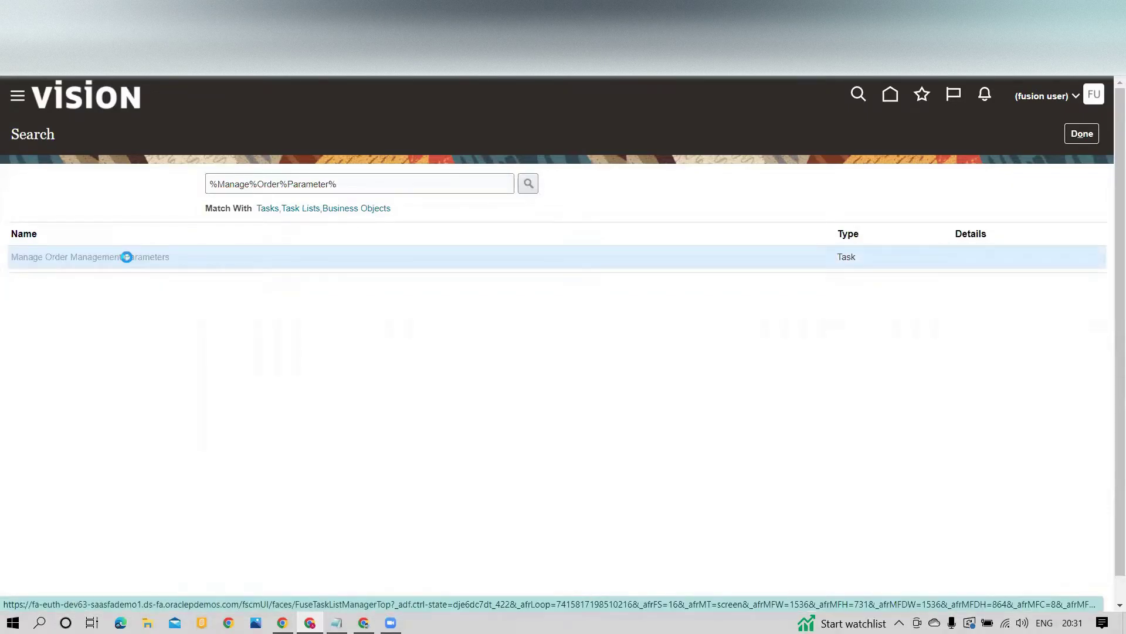
- Review the inventory transaction parameters for order line date, group processing and immediate processing, then save, close and return to the home page
scroll(121, 254, "down", 3)
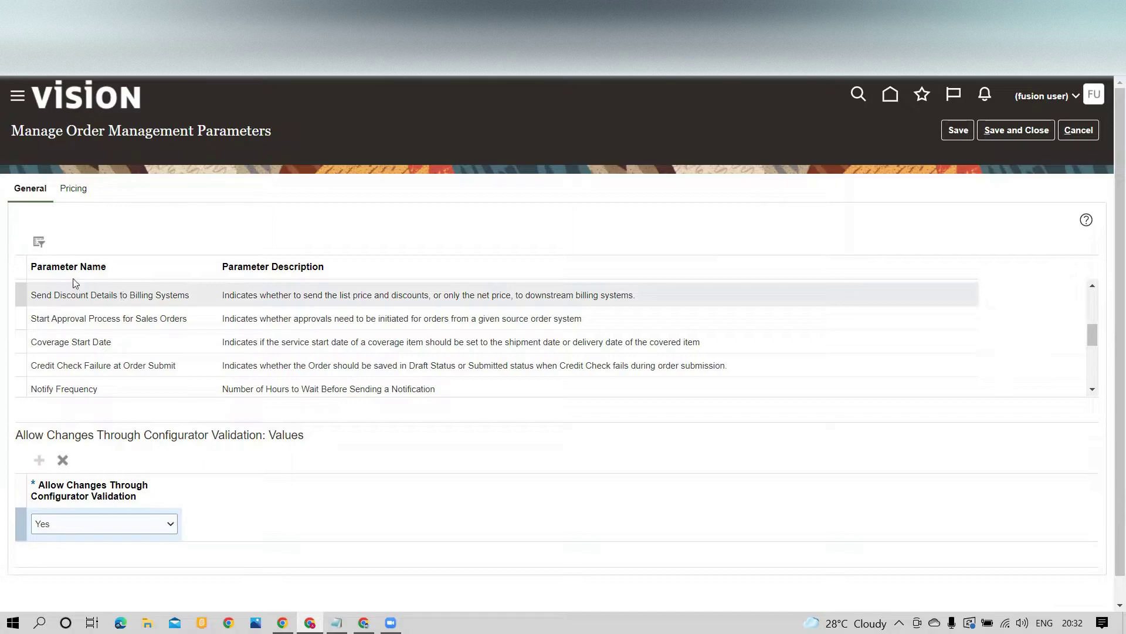
scroll(111, 352, "down", 5)
left_click(117, 363)
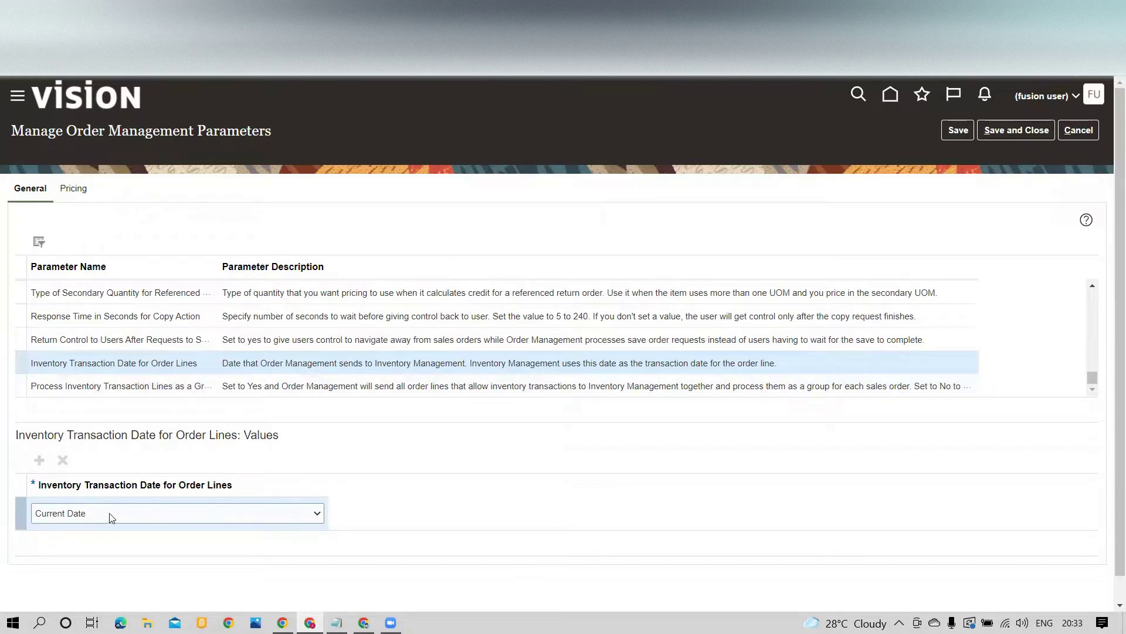
left_click(167, 385)
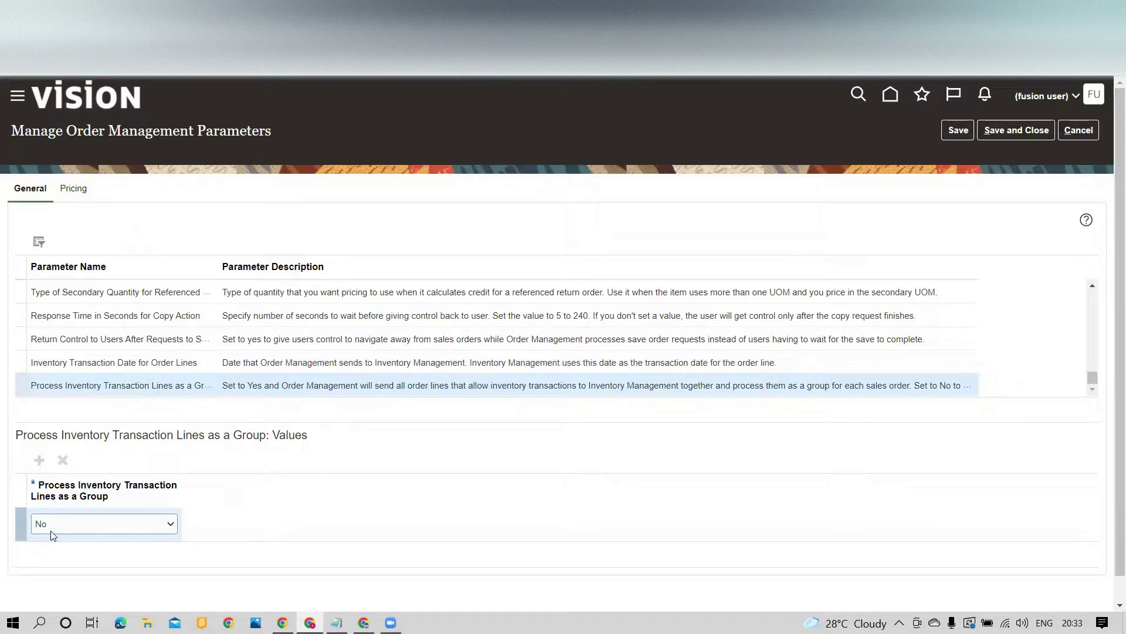
scroll(144, 382, "up", 2)
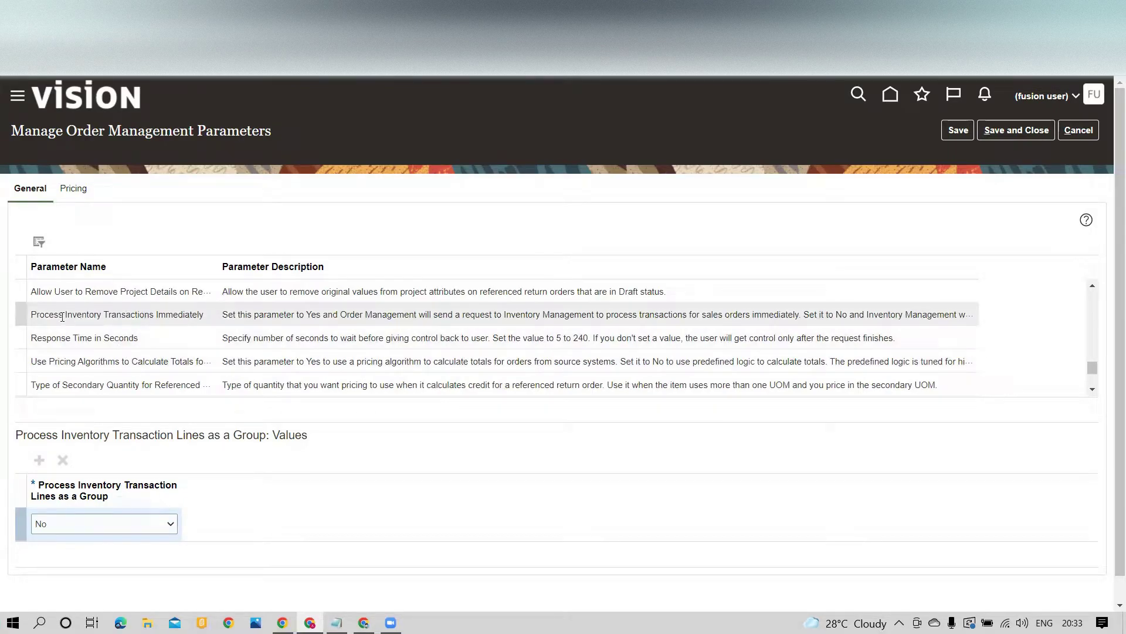
left_click(139, 315)
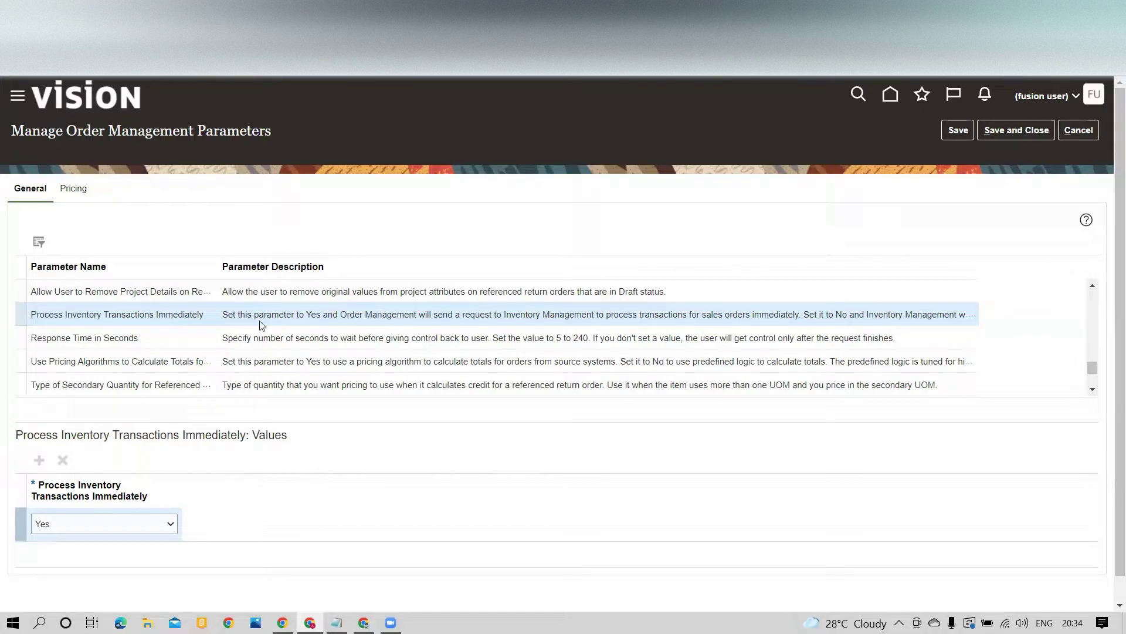
left_click(1016, 129)
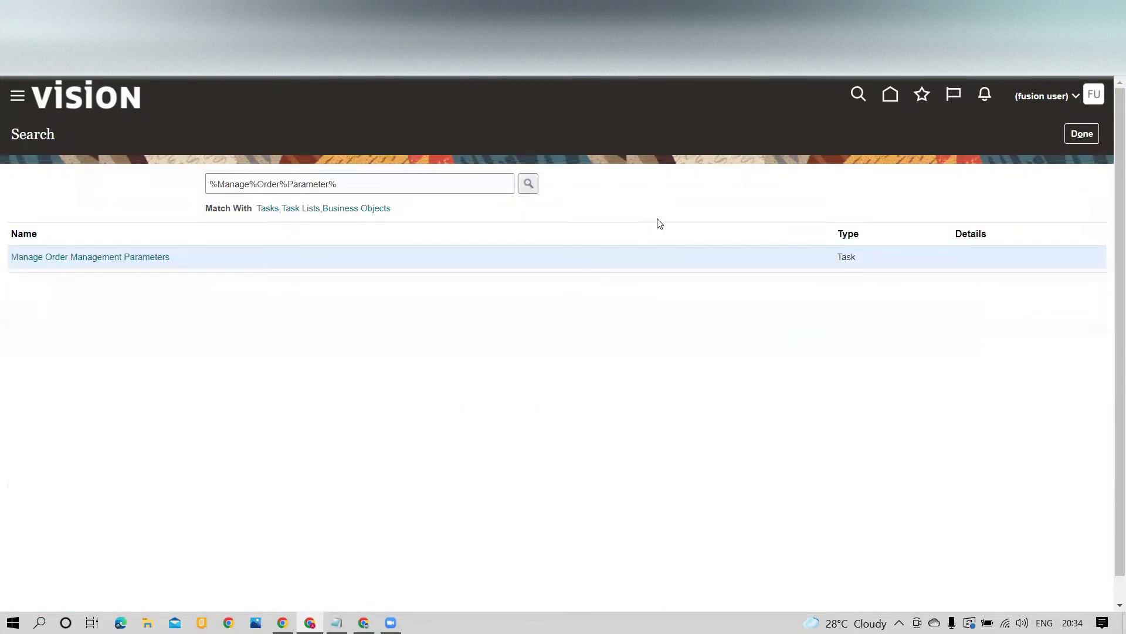
left_click(1082, 135)
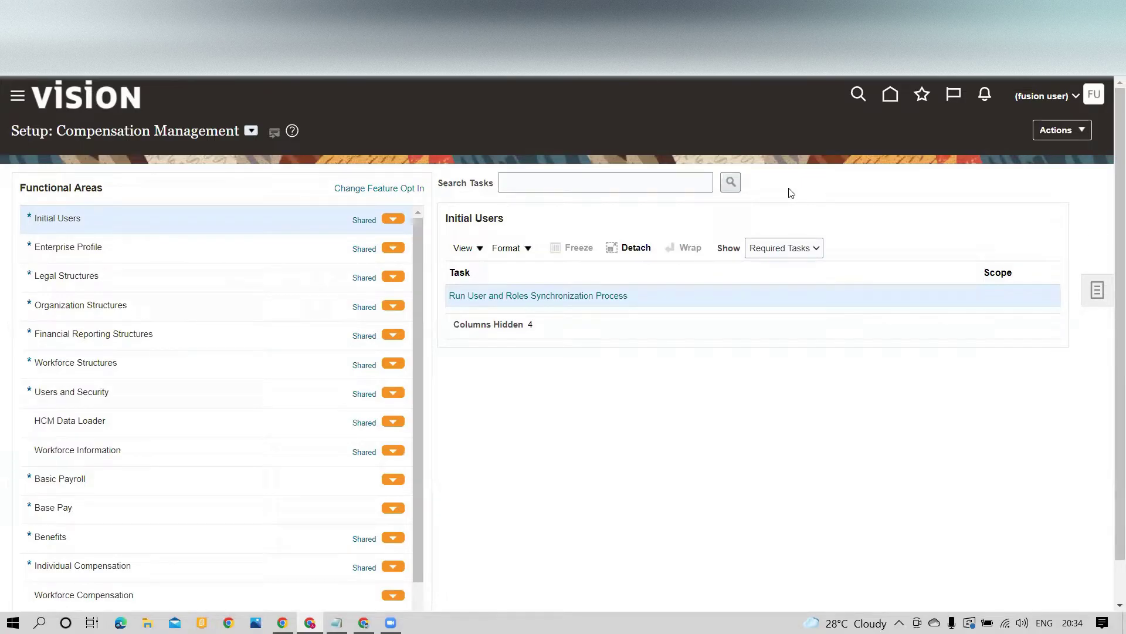
left_click(891, 97)
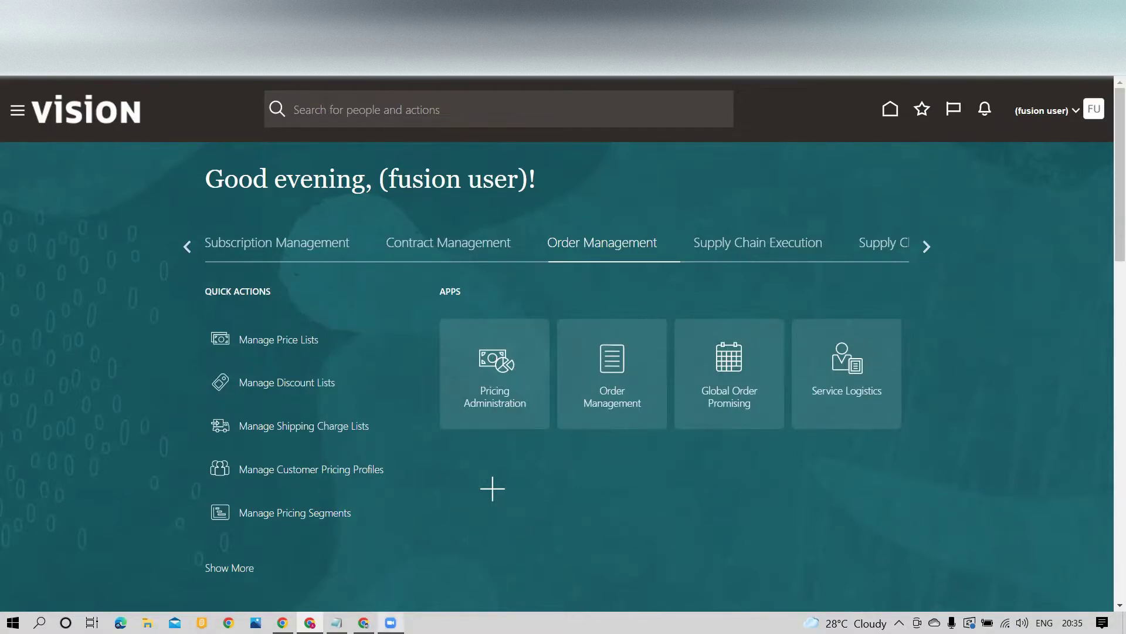
- Switch to the Notepad note and review the item and customer noted for the order
left_click(336, 622)
left_click_drag(539, 402, 491, 400)
left_click_drag(669, 424, 580, 424)
left_click_drag(522, 398, 481, 399)
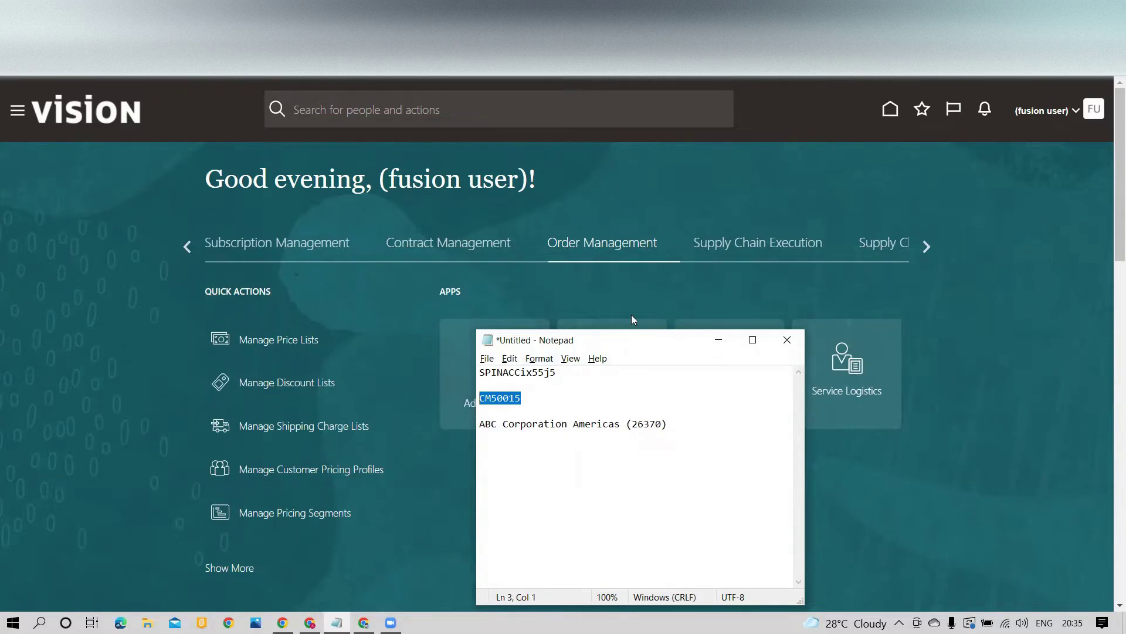
- Look up item CM50015 in organization 001 in Inventory Management's Manage Item Quantities and expand its on-hand quantity by location
left_click(641, 289)
left_click(770, 250)
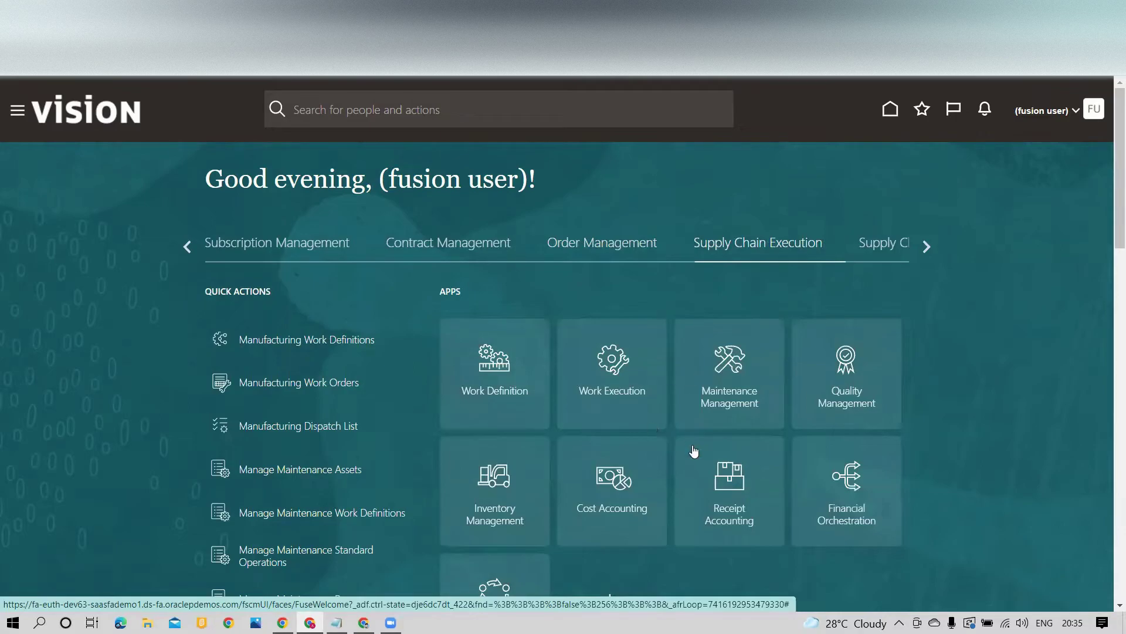
left_click(472, 455)
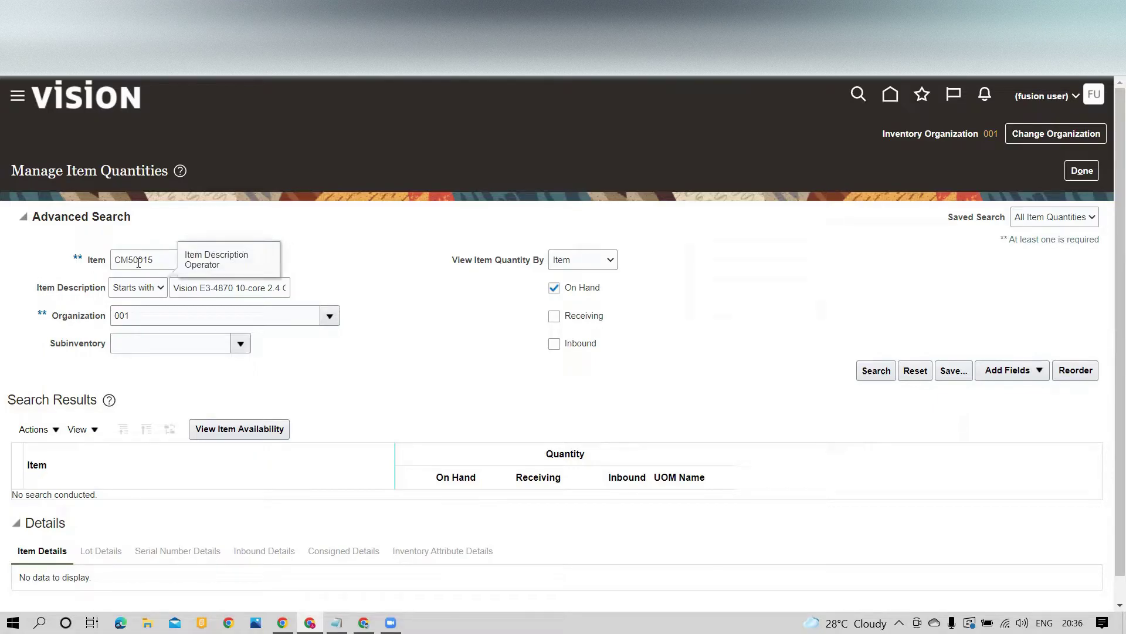
left_click(876, 370)
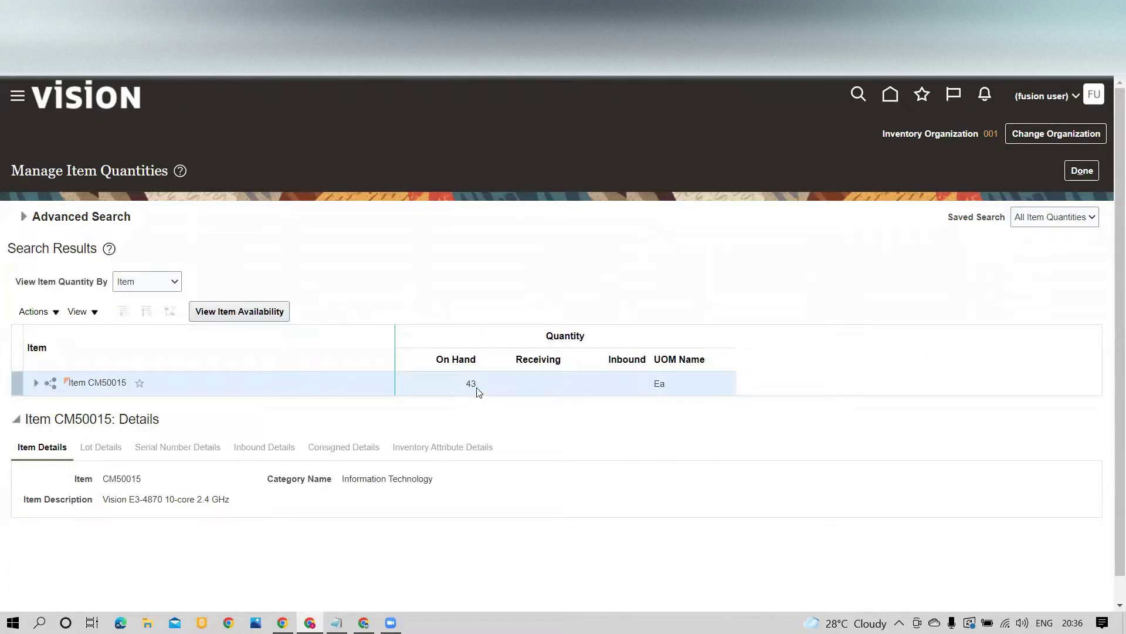
left_click(35, 385)
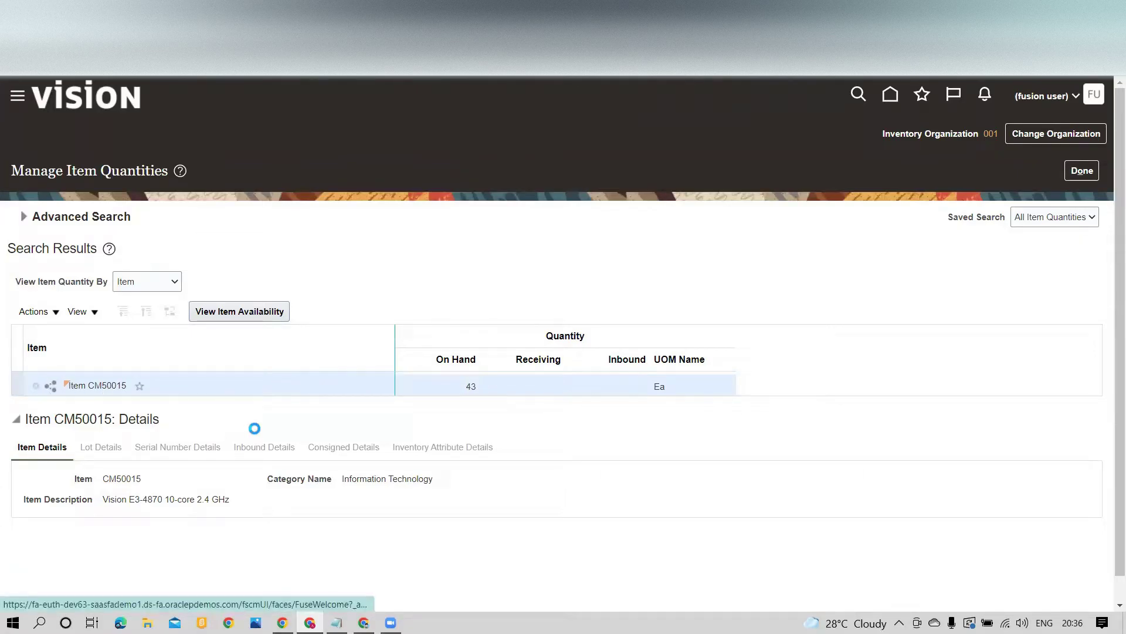
left_click(53, 408)
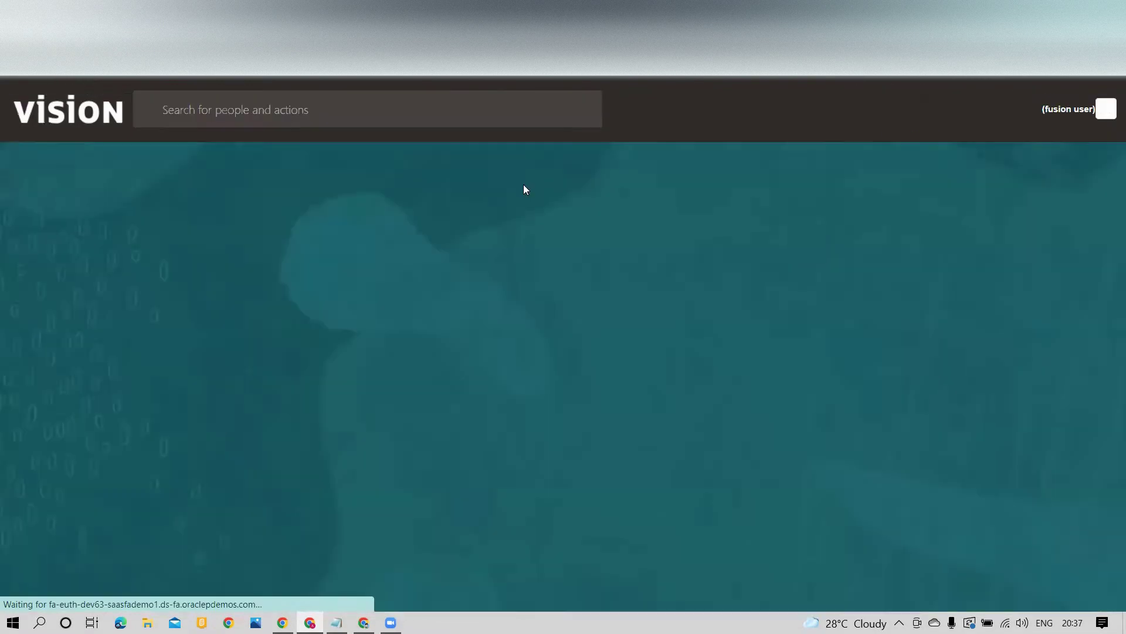
- Create a new sales order in Order Management for US1 Business Unit
left_click(593, 251)
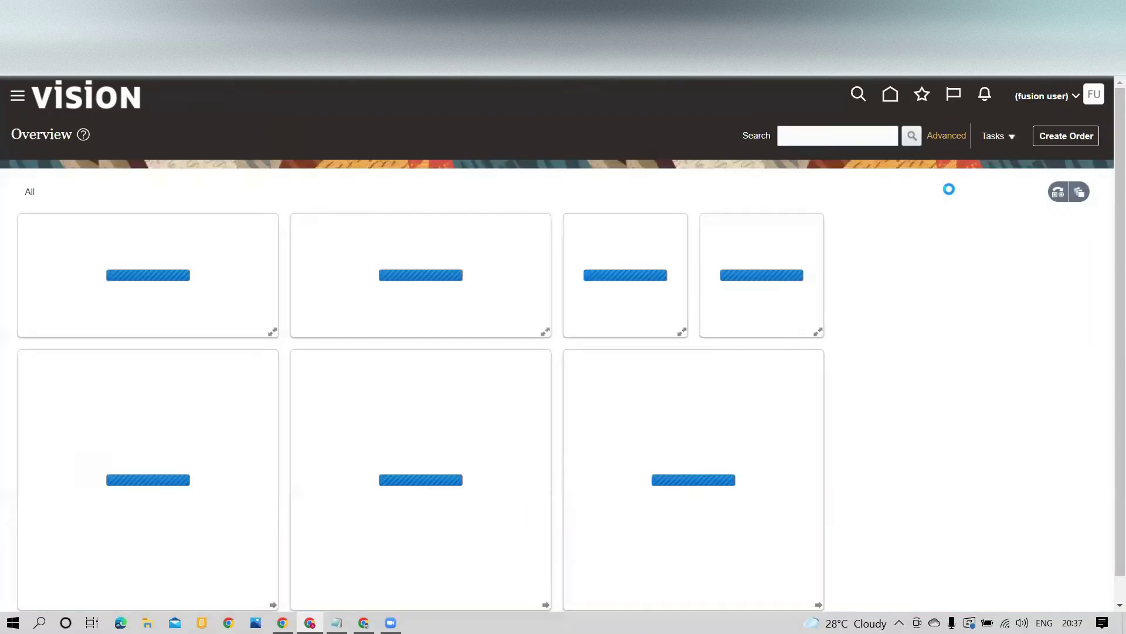
left_click(1062, 138)
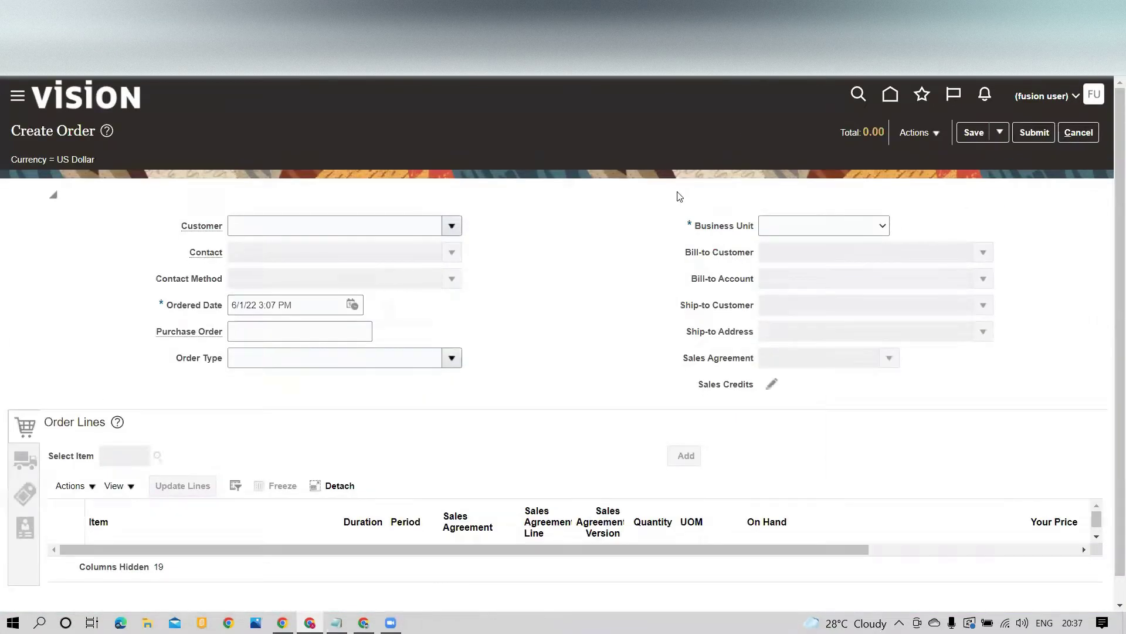
left_click(815, 225)
scroll(839, 411, "down", 3)
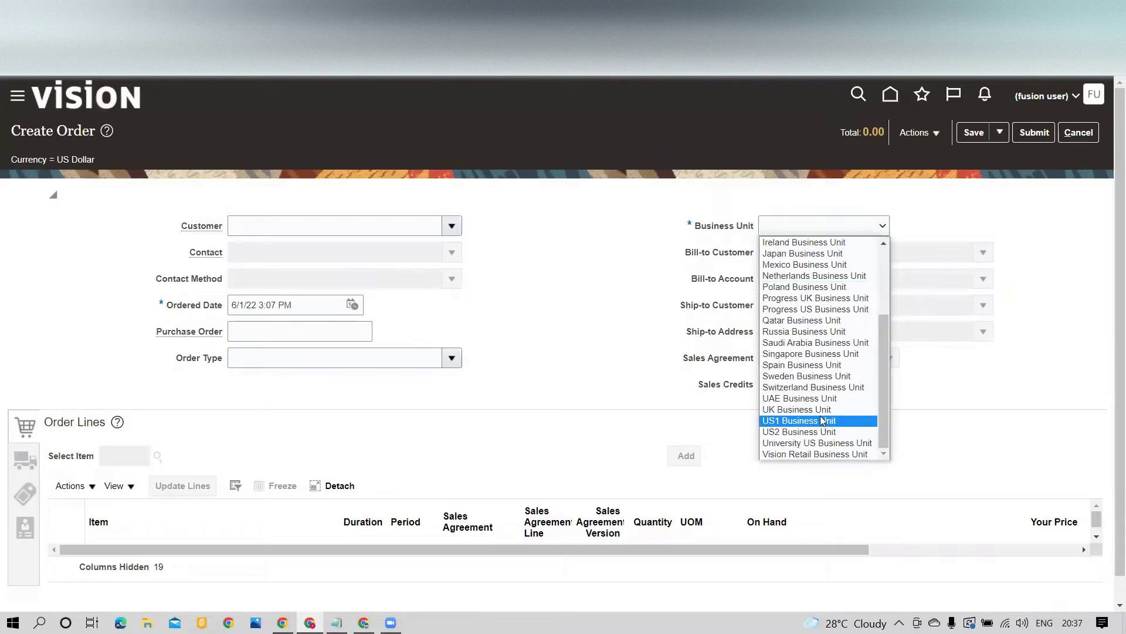
left_click(818, 420)
- Set the order's customer to ABC Corporation Americas and its order type to Direct
left_click(397, 222)
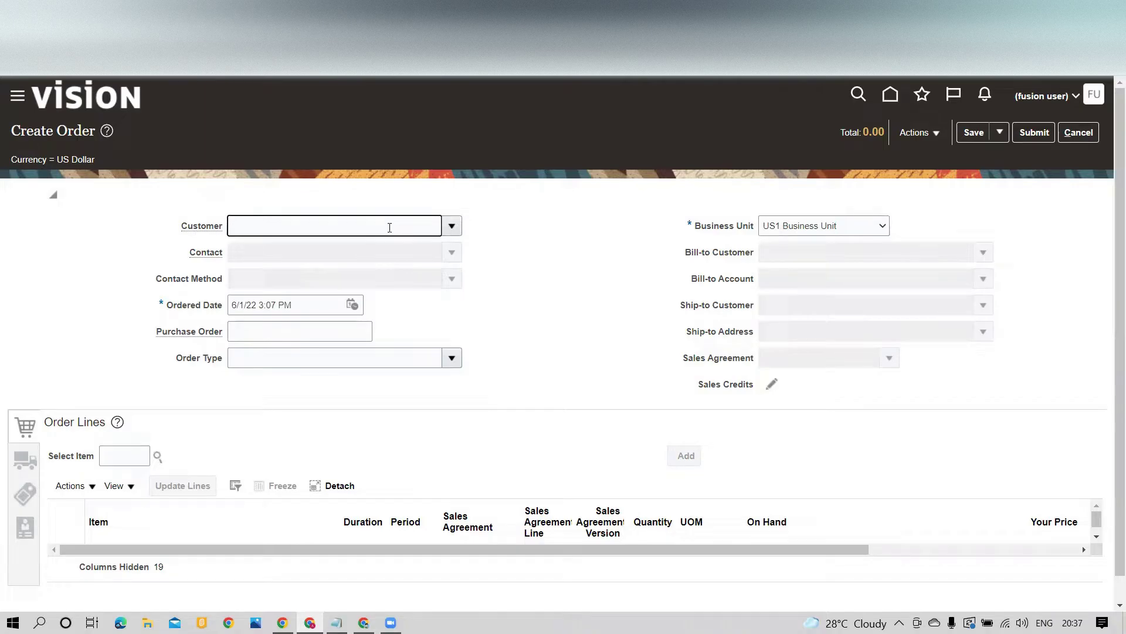
type("ABC")
key("Tab")
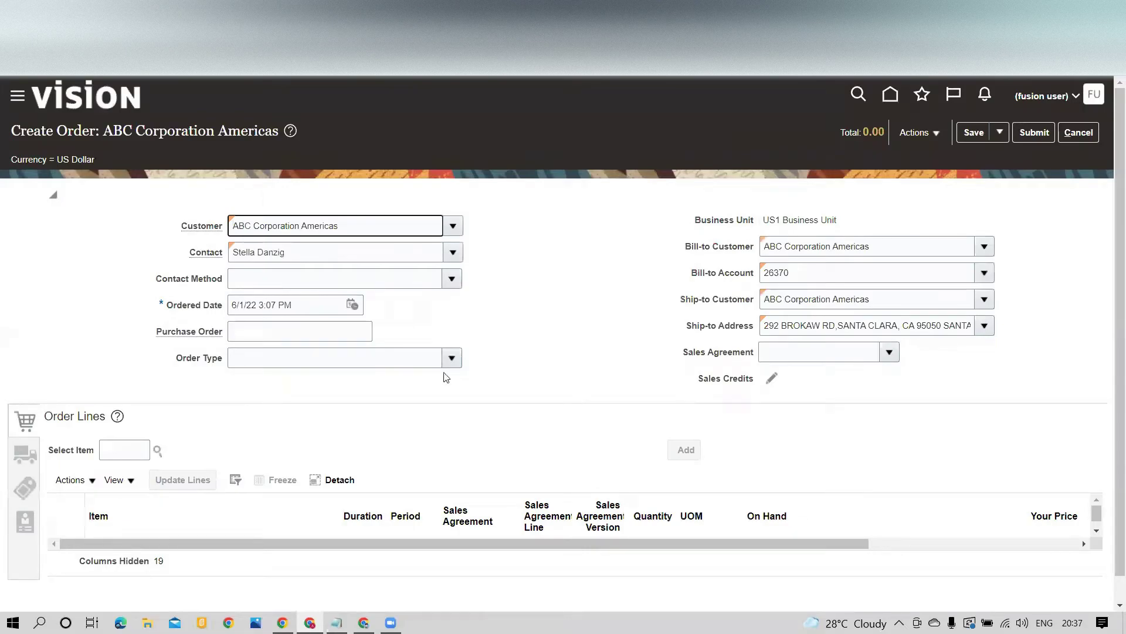
left_click(451, 362)
left_click(294, 399)
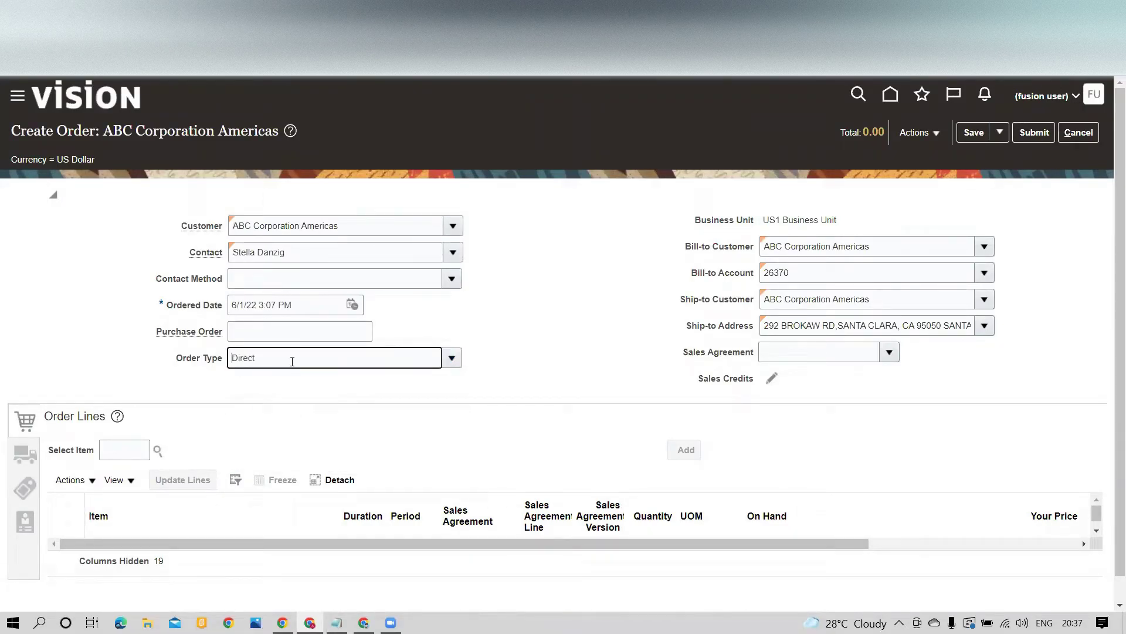
- Add item CM50015 to the order lines with a quantity of 1 Ea
left_click(120, 450)
type("CM50015")
key("Tab")
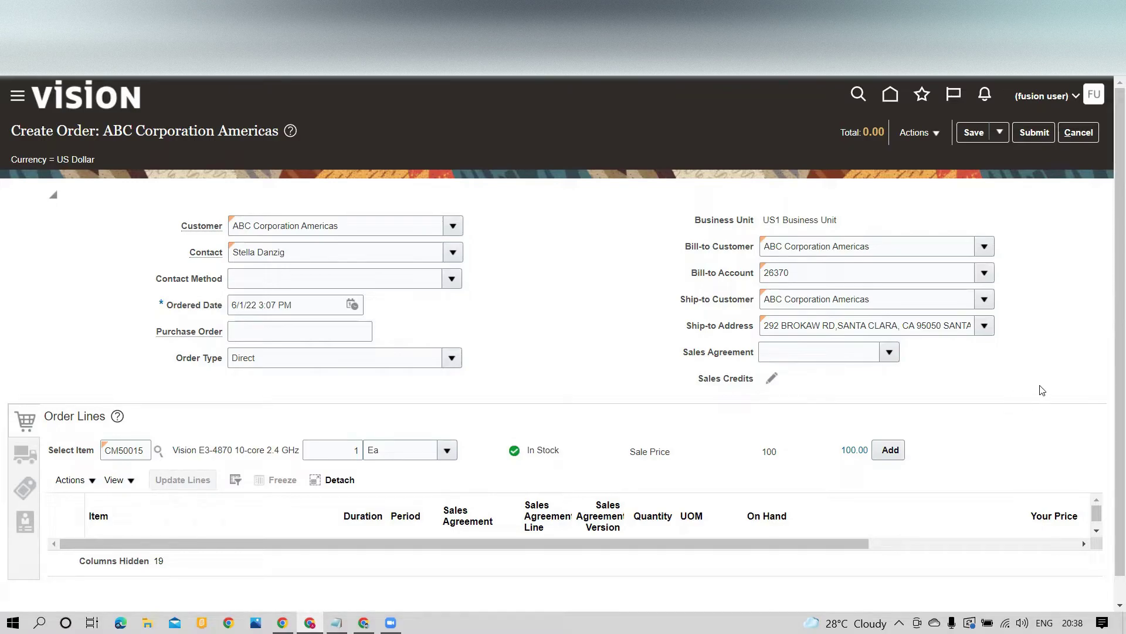
left_click(890, 452)
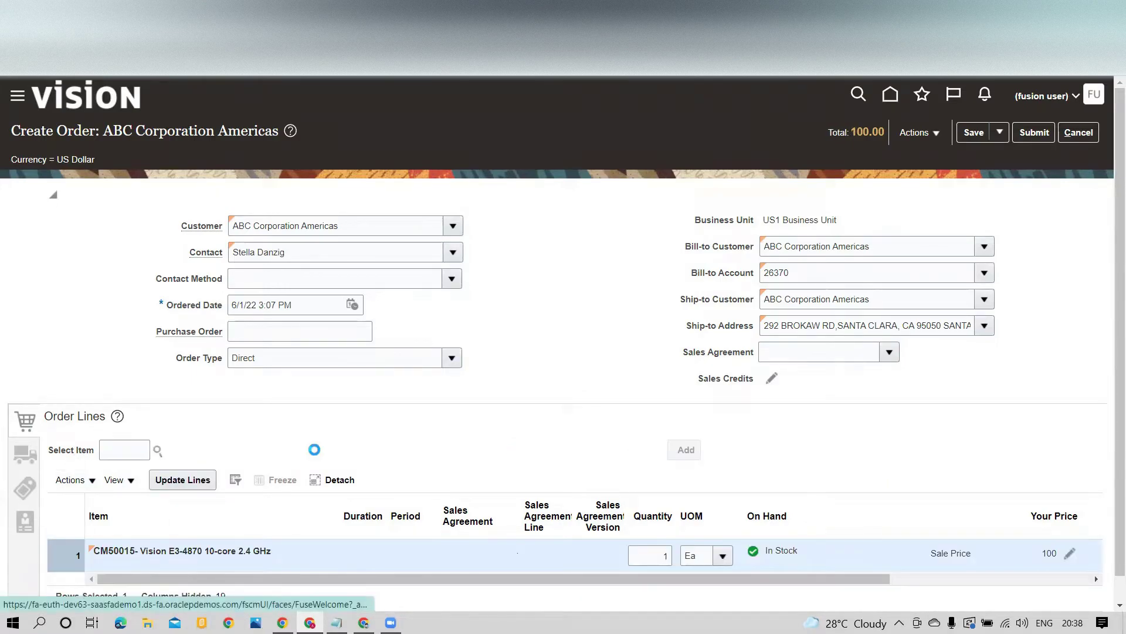
- Set the order's supply details in the shipment section to warehouse 001 - Seattle and subinventory Stores
left_click(24, 454)
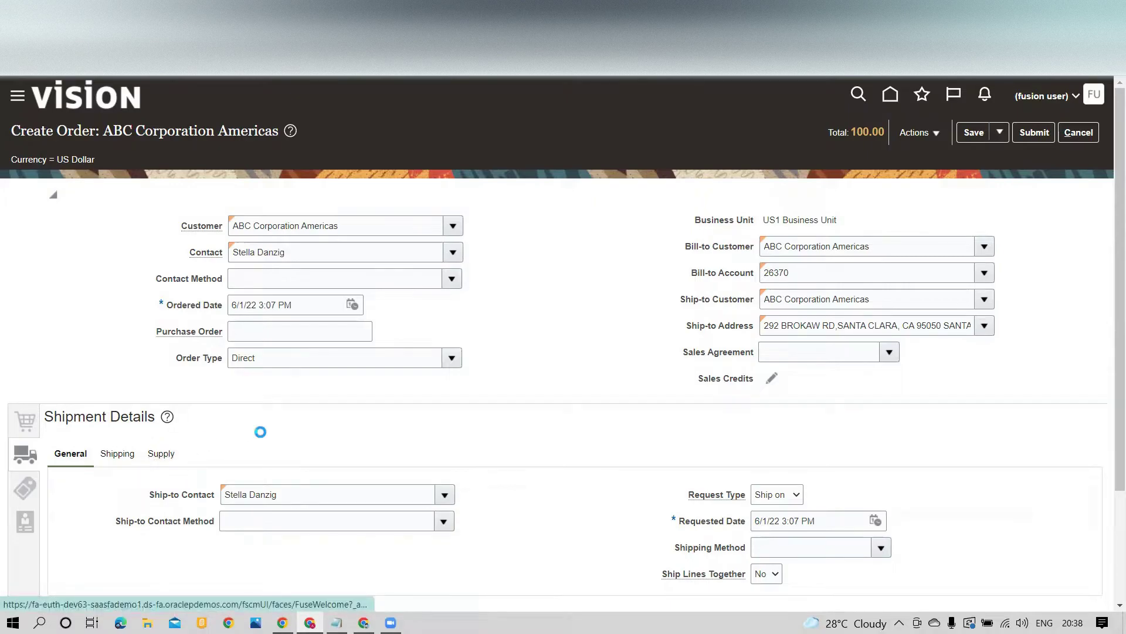
left_click(335, 495)
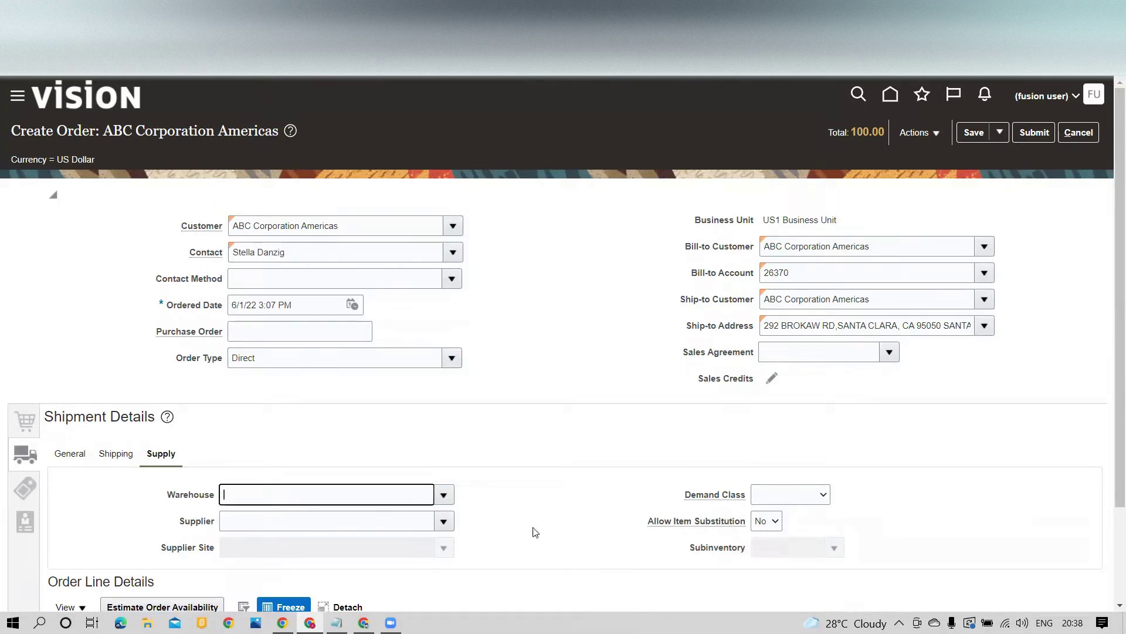
type("001")
key("Tab")
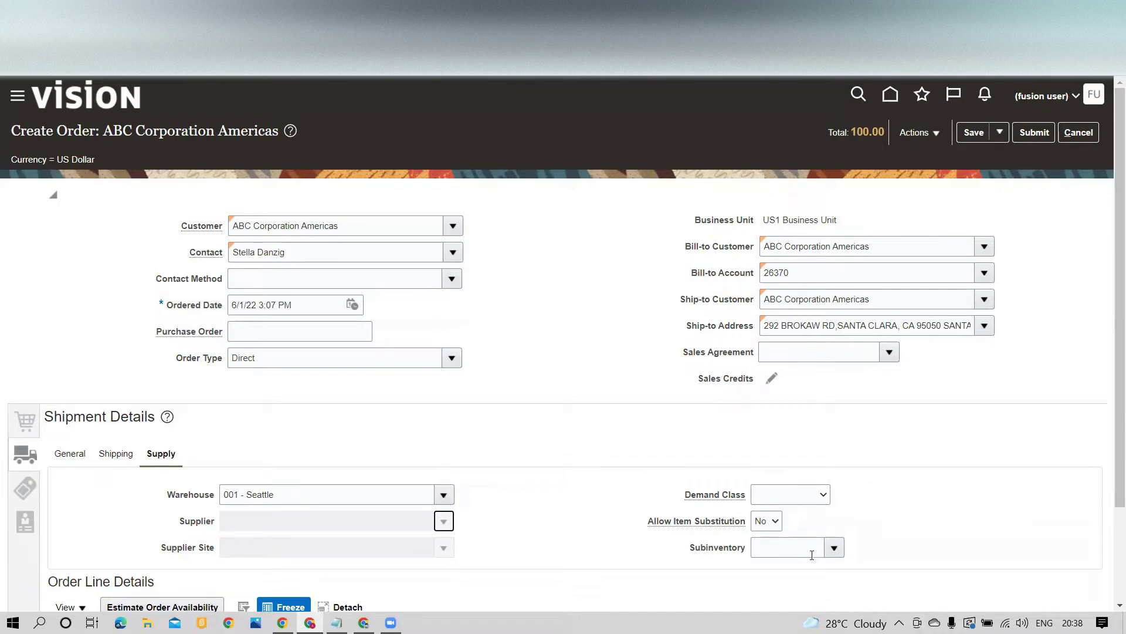
left_click(834, 548)
left_click(833, 549)
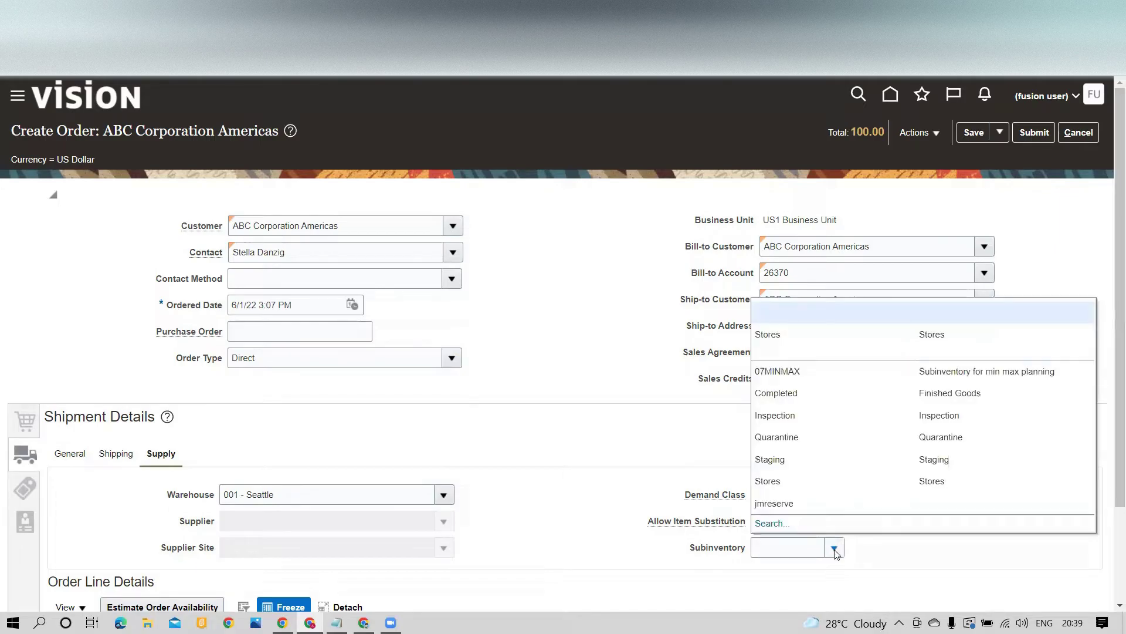
left_click(790, 481)
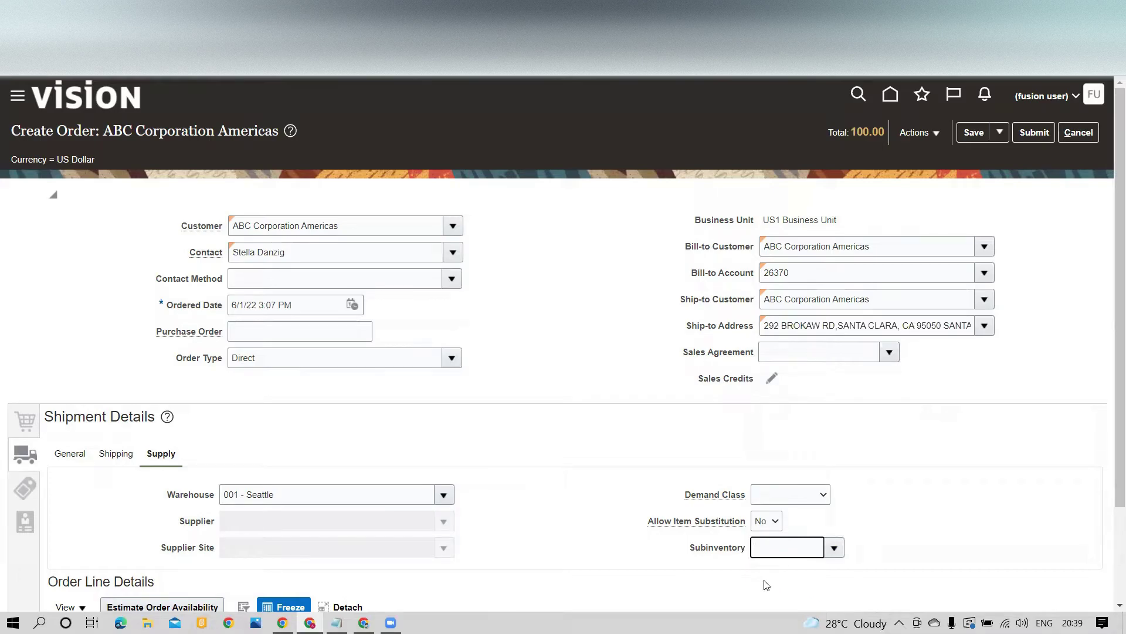
- Set Allow Inventory Transaction to Yes on the CM50015 order line
scroll(587, 554, "down", 2)
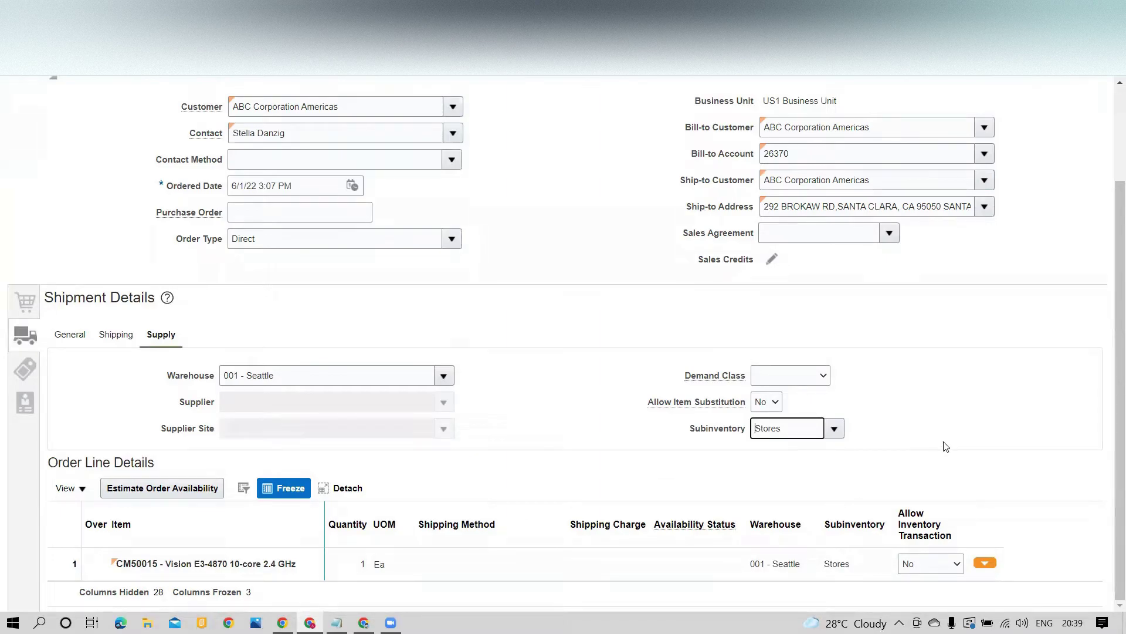
left_click(949, 565)
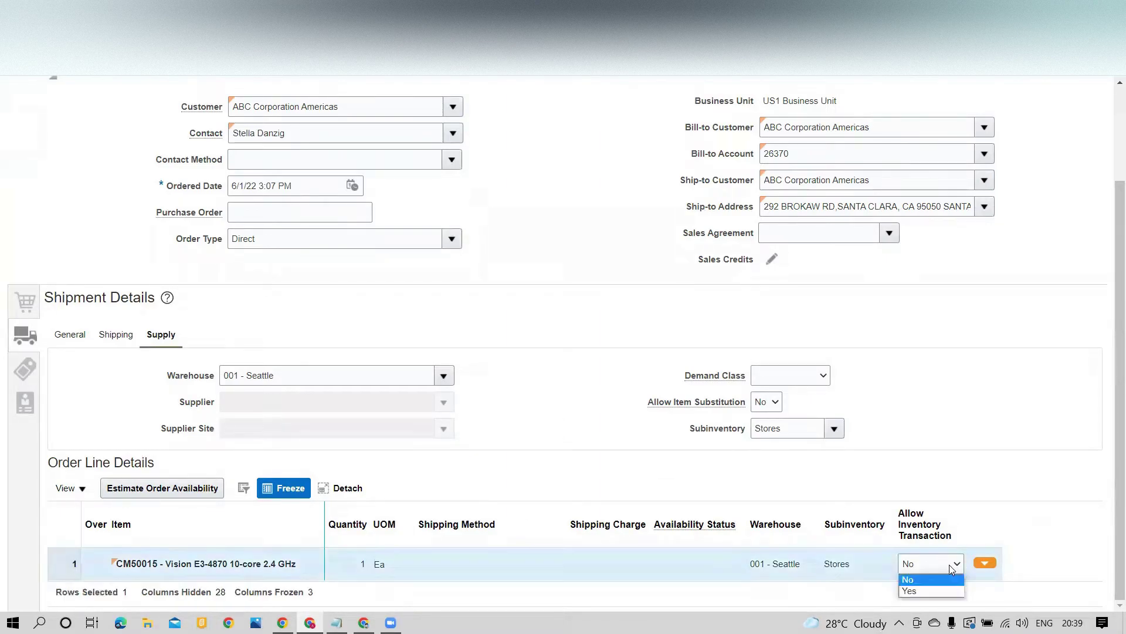
left_click(941, 591)
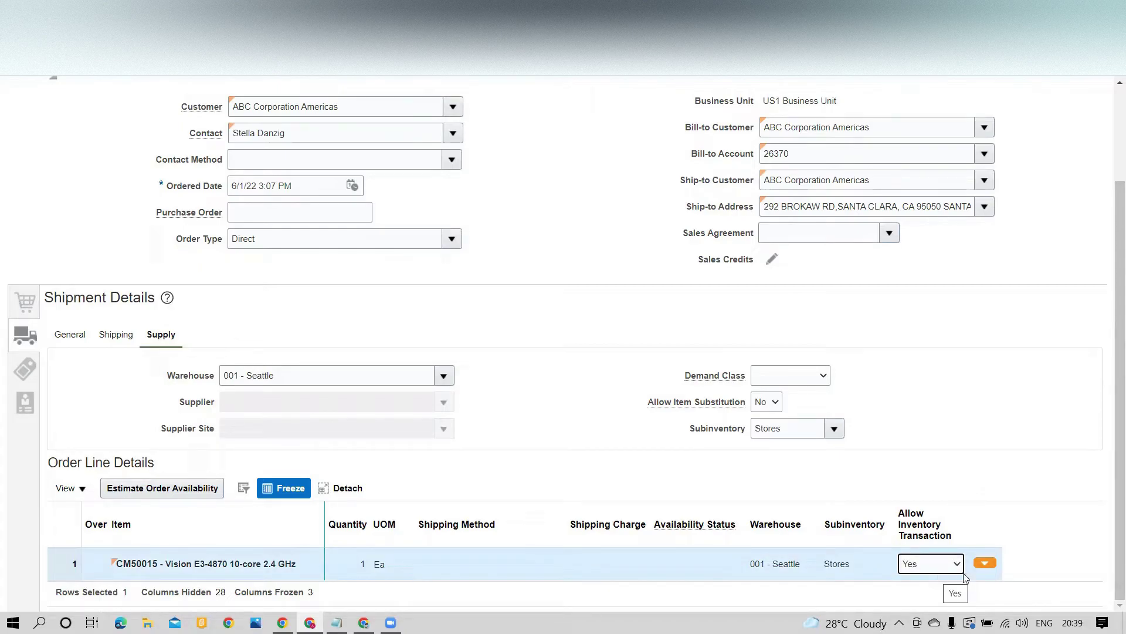
- Inspect the lot and serial number entry for the CM50015 line with a blank row added, and close the dialog
left_click(985, 563)
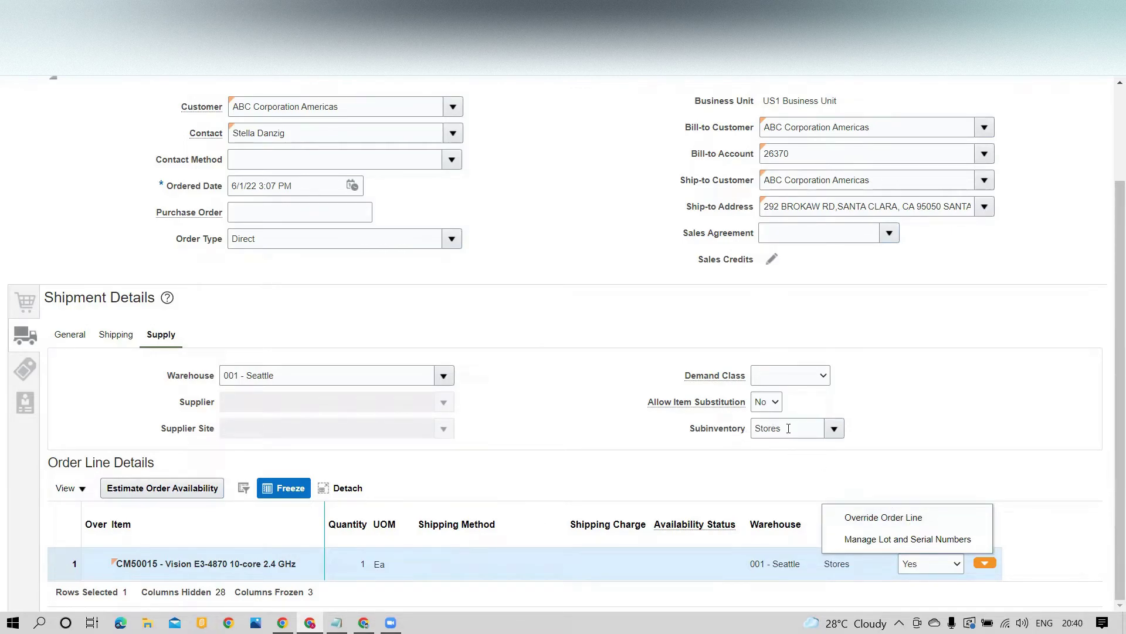
left_click(917, 541)
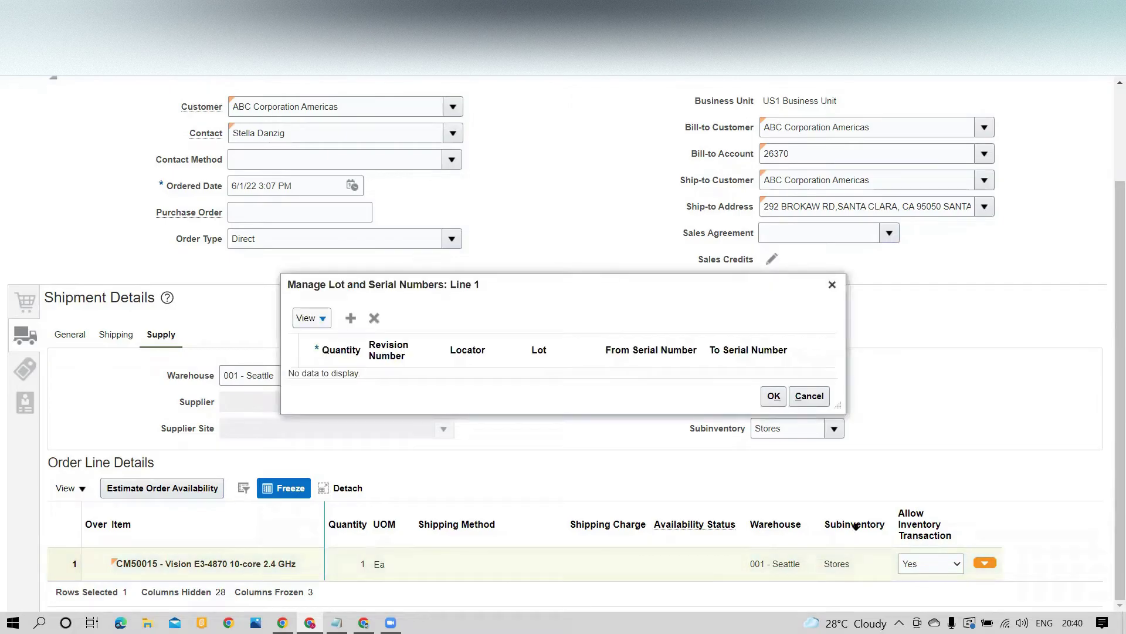
left_click(350, 317)
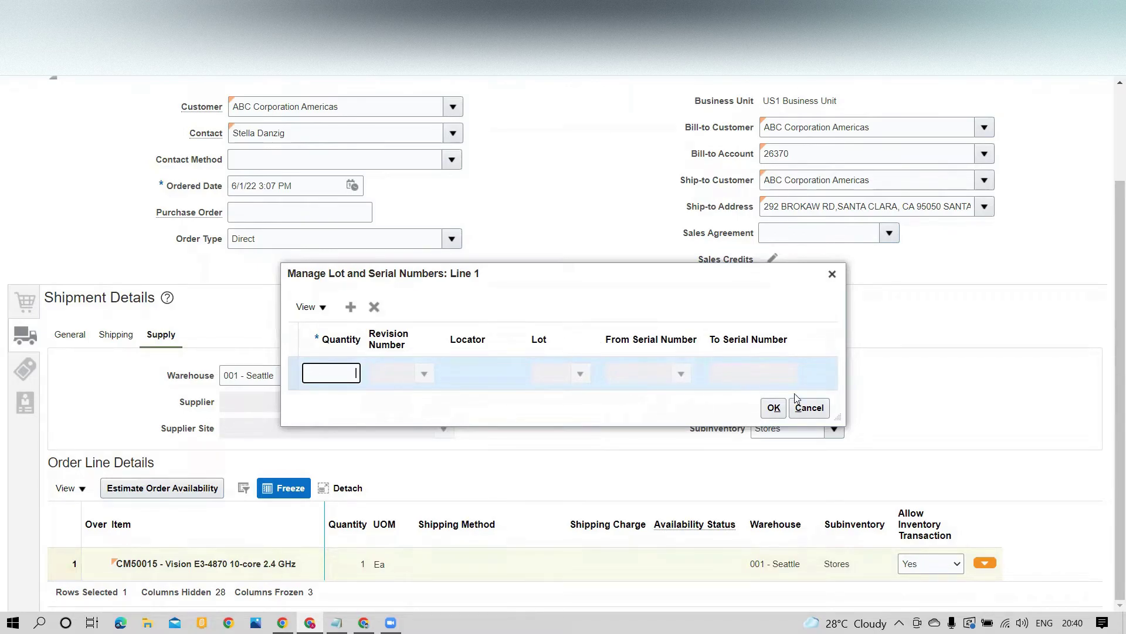
left_click(774, 407)
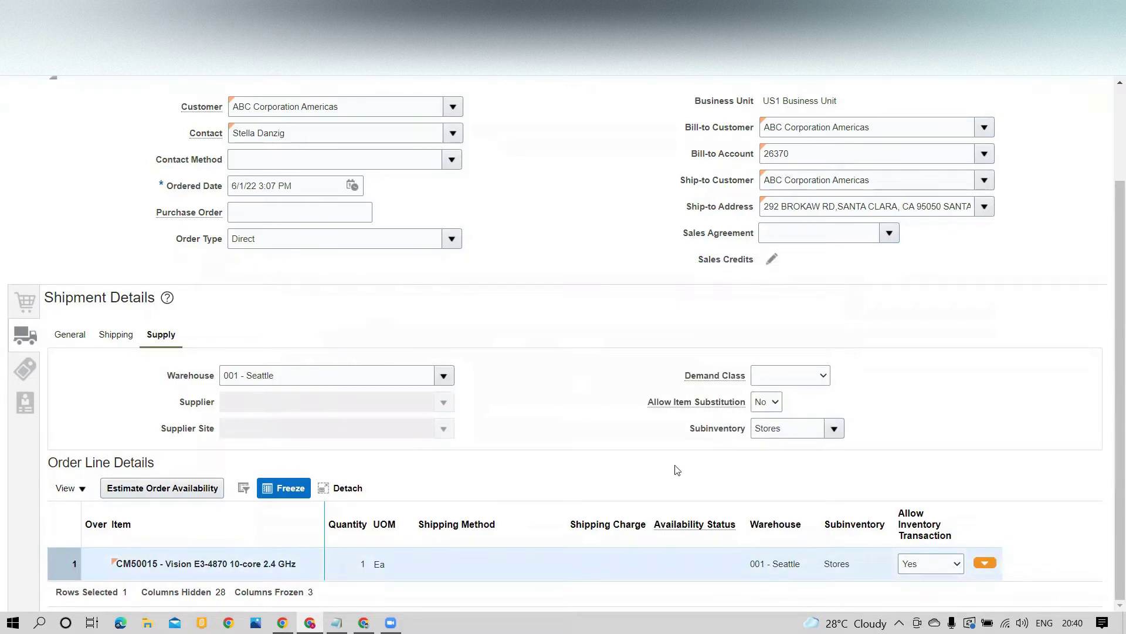
- Save the sales order as a draft, submit it and acknowledge the submission
scroll(677, 469, "up", 3)
left_click(972, 134)
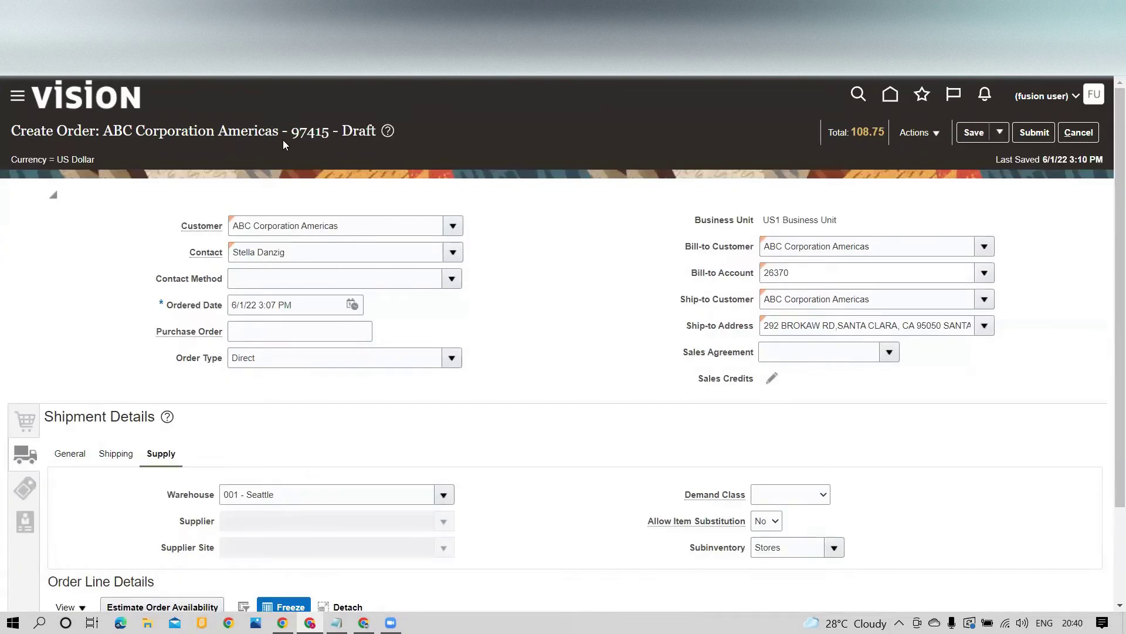
left_click(1035, 132)
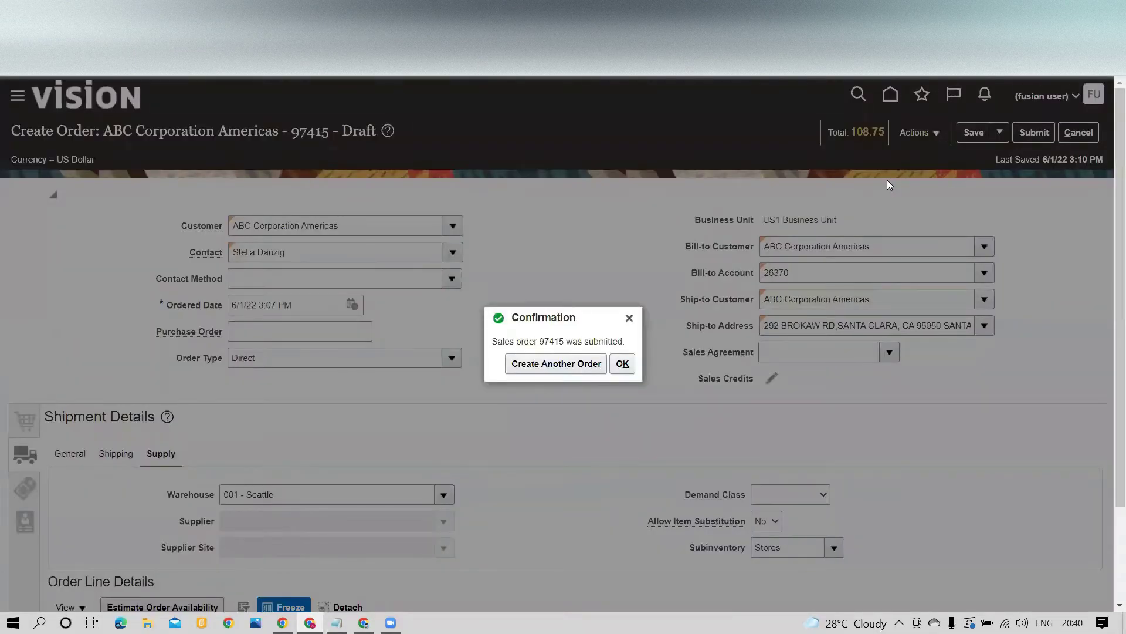
left_click(623, 364)
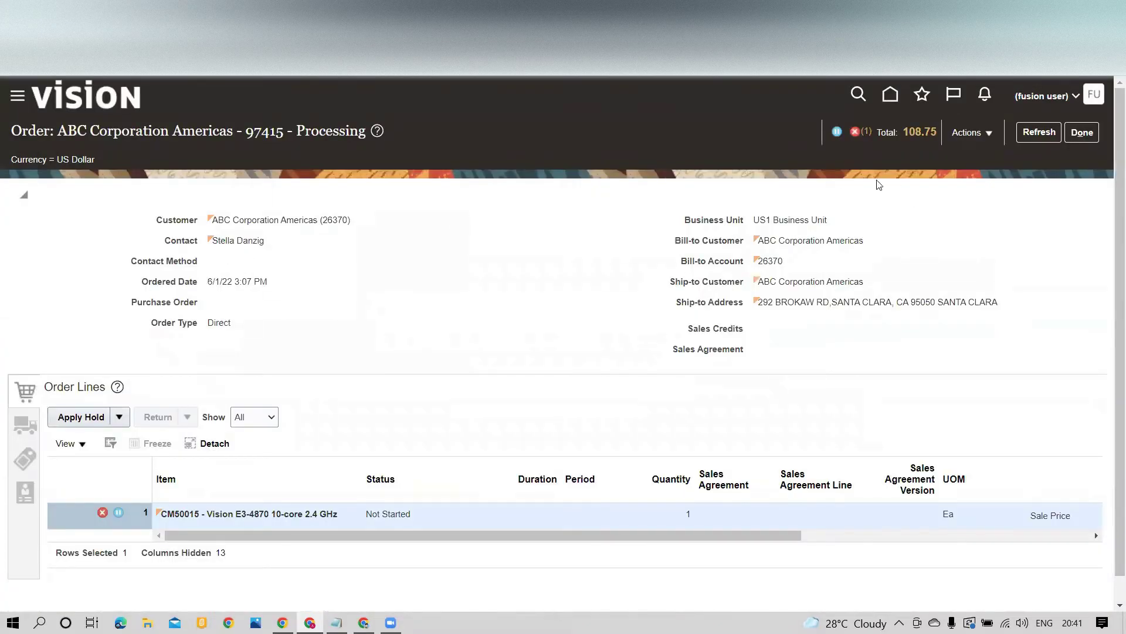
- Release the Credit Check Hold on the CM50015 order line with the release reason beginning "Released from business"
left_click(119, 417)
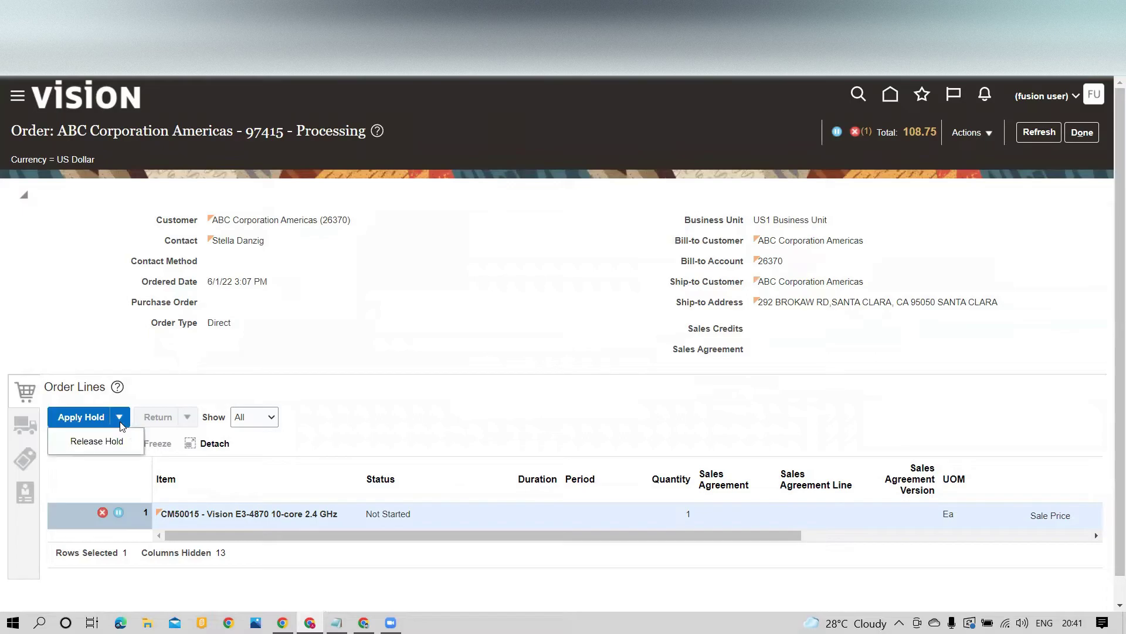
left_click(127, 445)
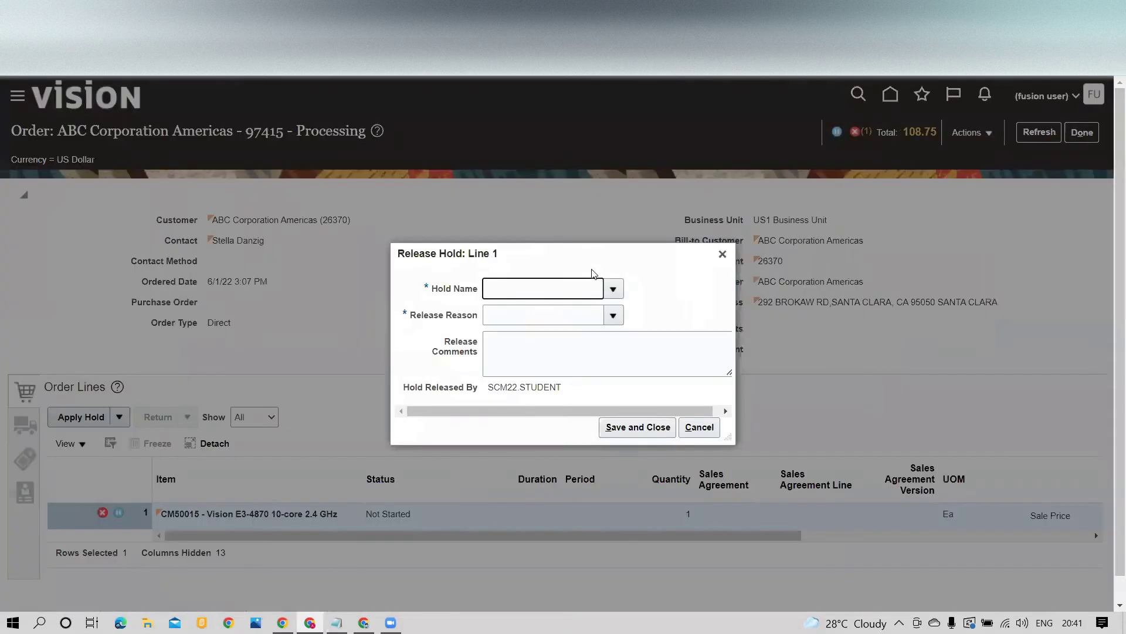
left_click(516, 296)
left_click(611, 316)
left_click(516, 327)
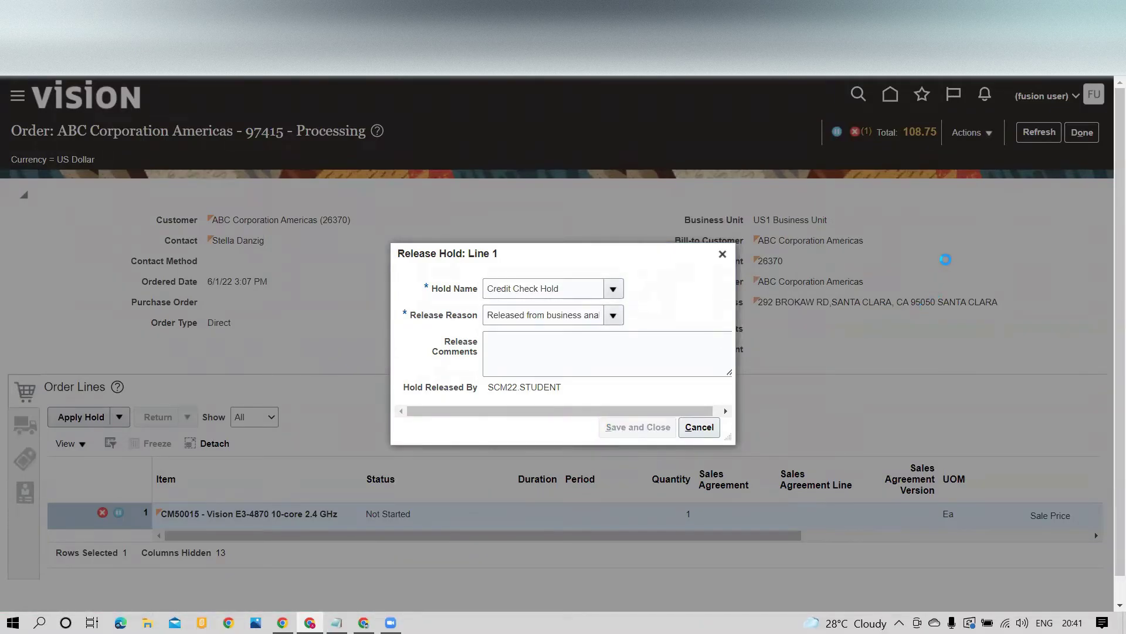
left_click(820, 363)
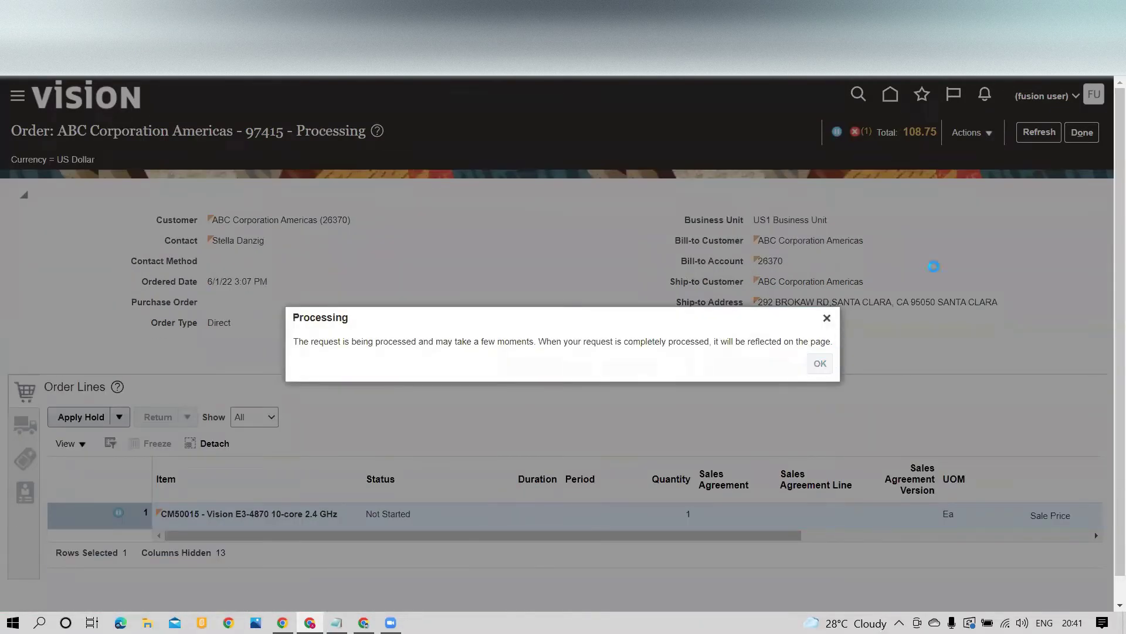
- Refresh the order, switch to the fulfillment view and open the orchestration process of fulfillment line 1-1
left_click(1037, 133)
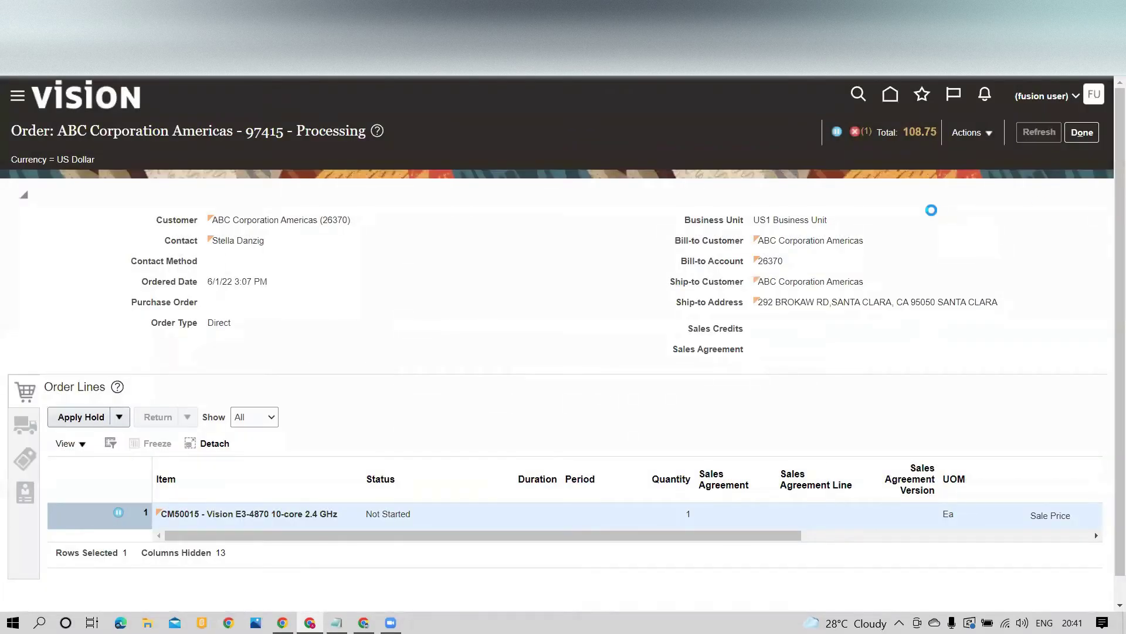
left_click(1039, 132)
left_click(971, 133)
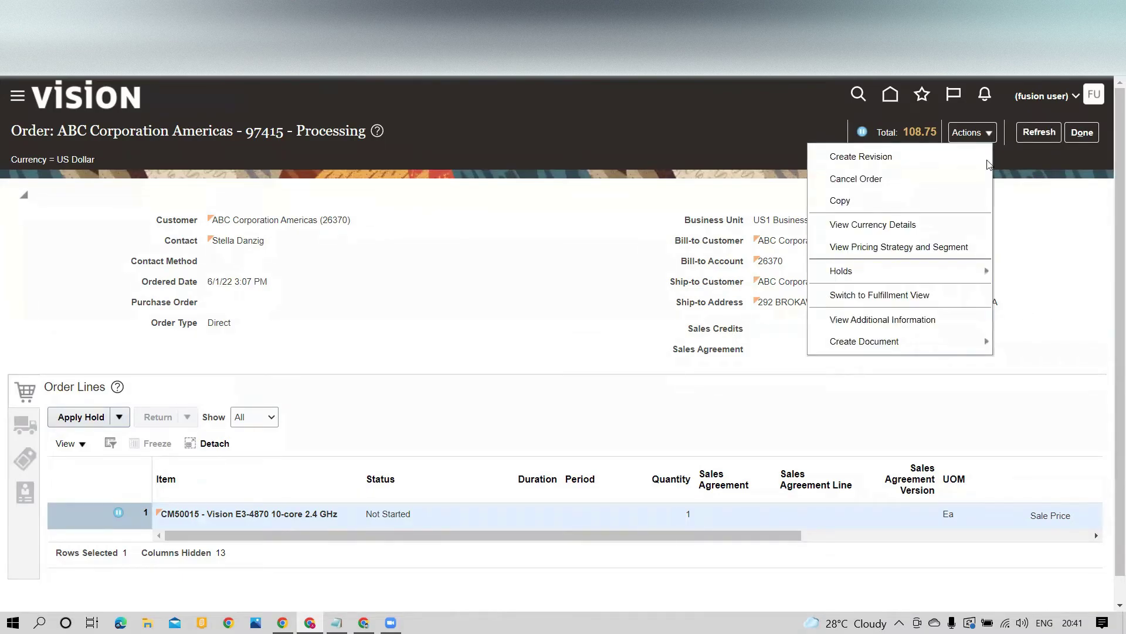
left_click(874, 295)
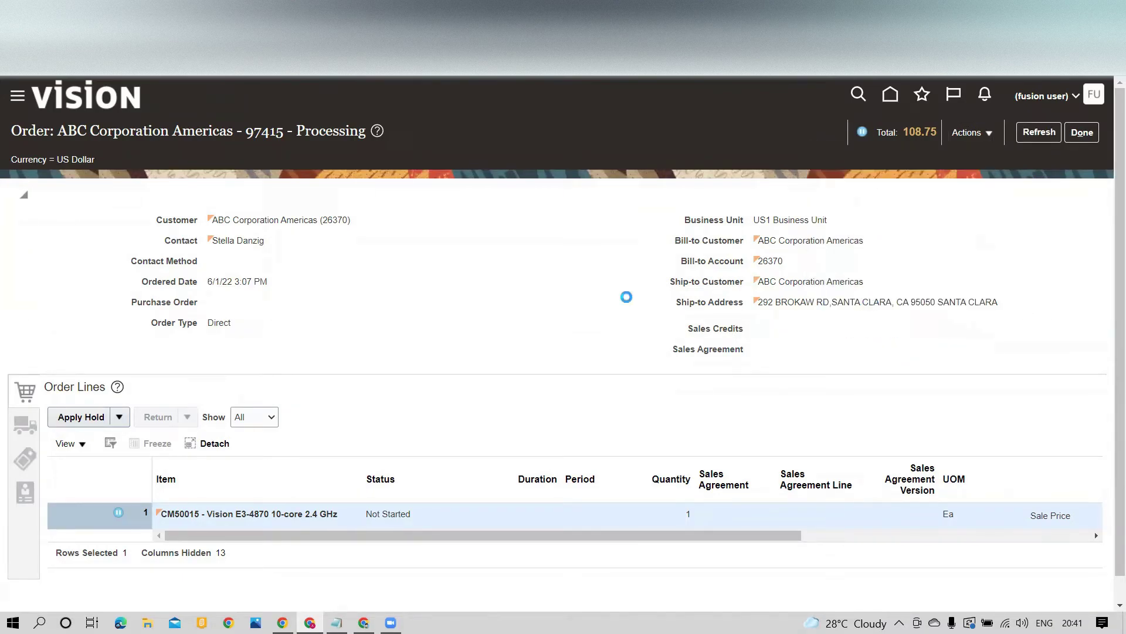
scroll(806, 522, "right", 5)
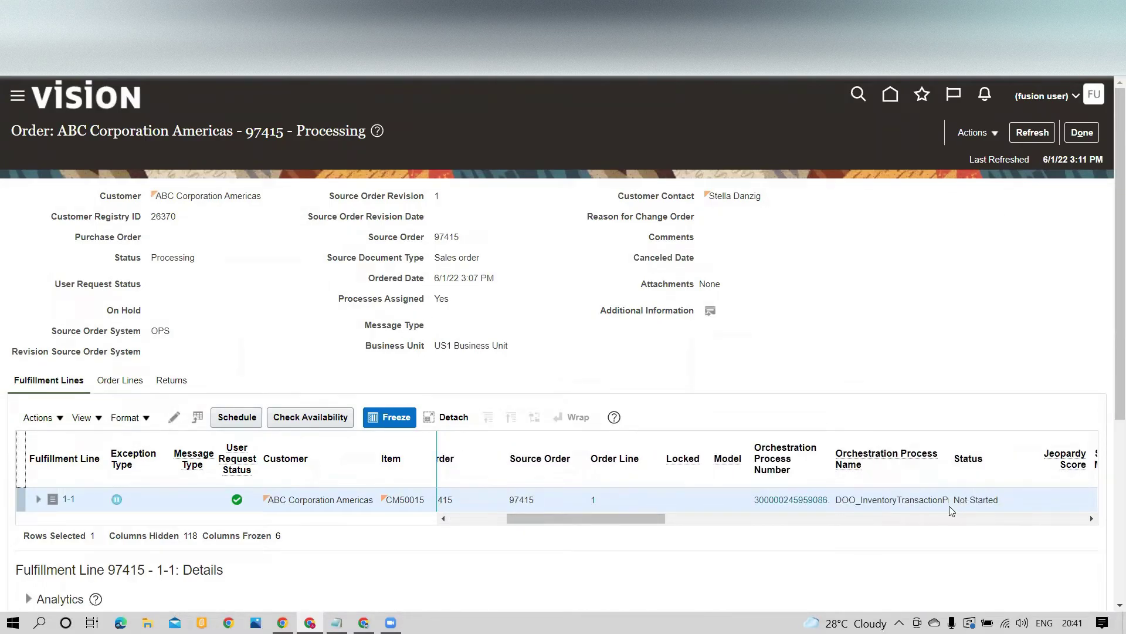
left_click(791, 499)
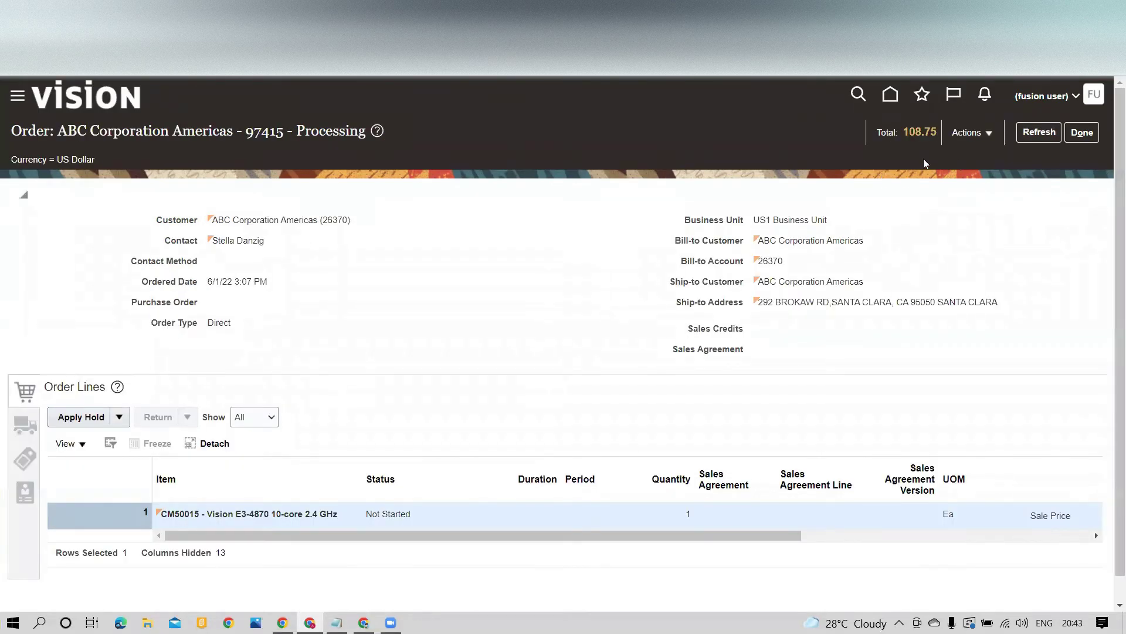
- Refresh the order again and reopen the DOO_InventoryTransactionProcess orchestration plan from the fulfillment view
left_click(1037, 132)
left_click(972, 132)
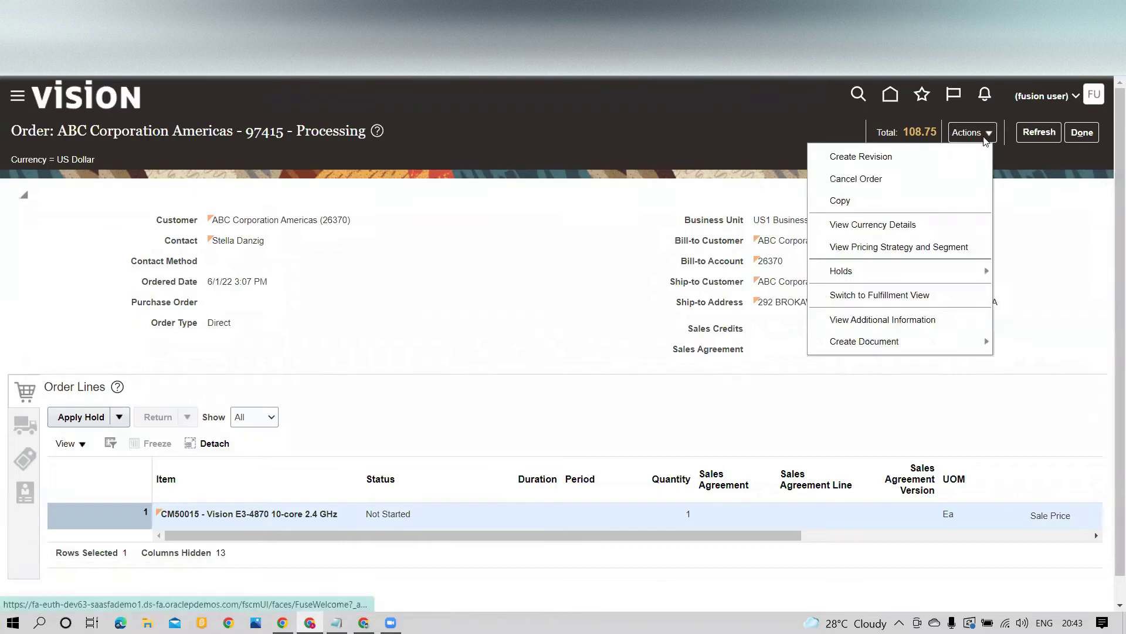
left_click(888, 301)
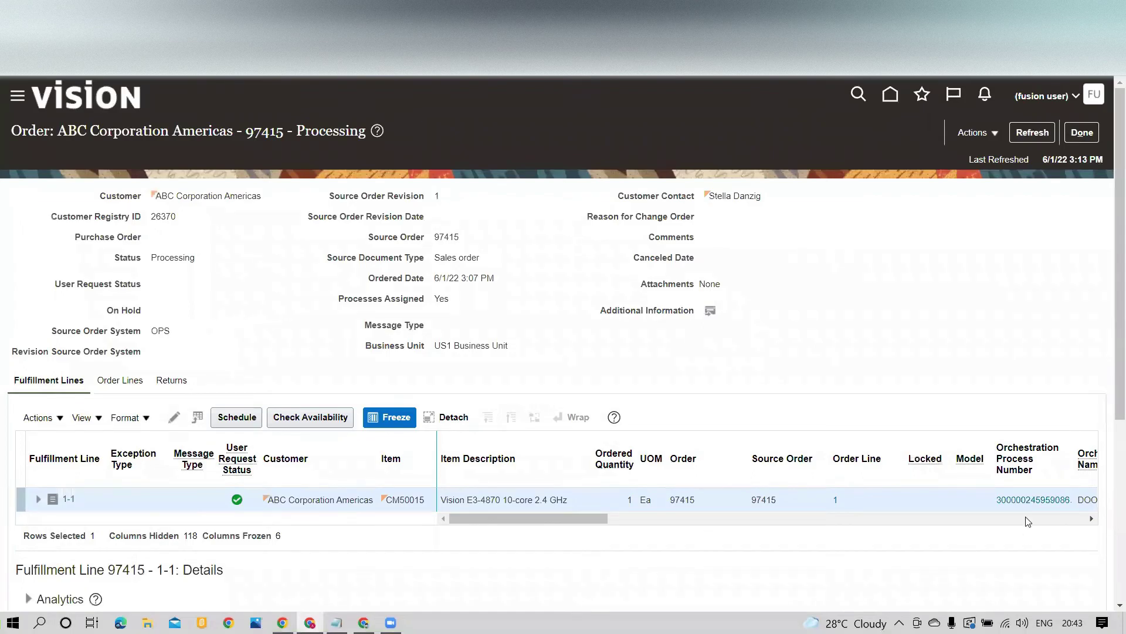
left_click(1032, 500)
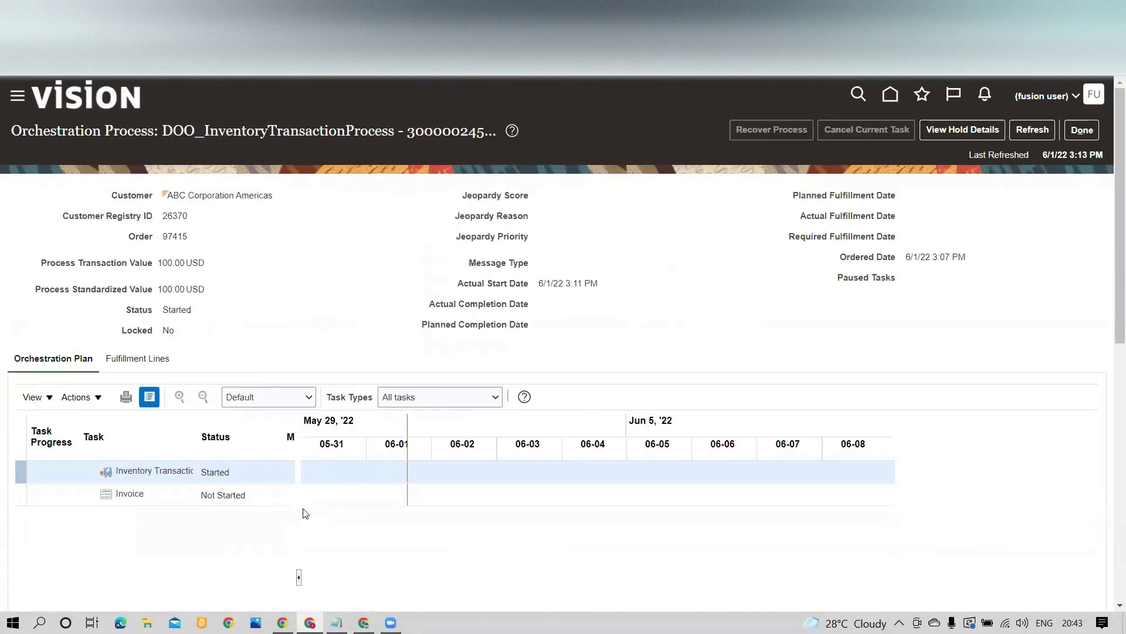
- Refresh the orchestration plan to check the Inventory Transaction and Invoice task statuses, and return to the fulfillment lines
left_click(1033, 128)
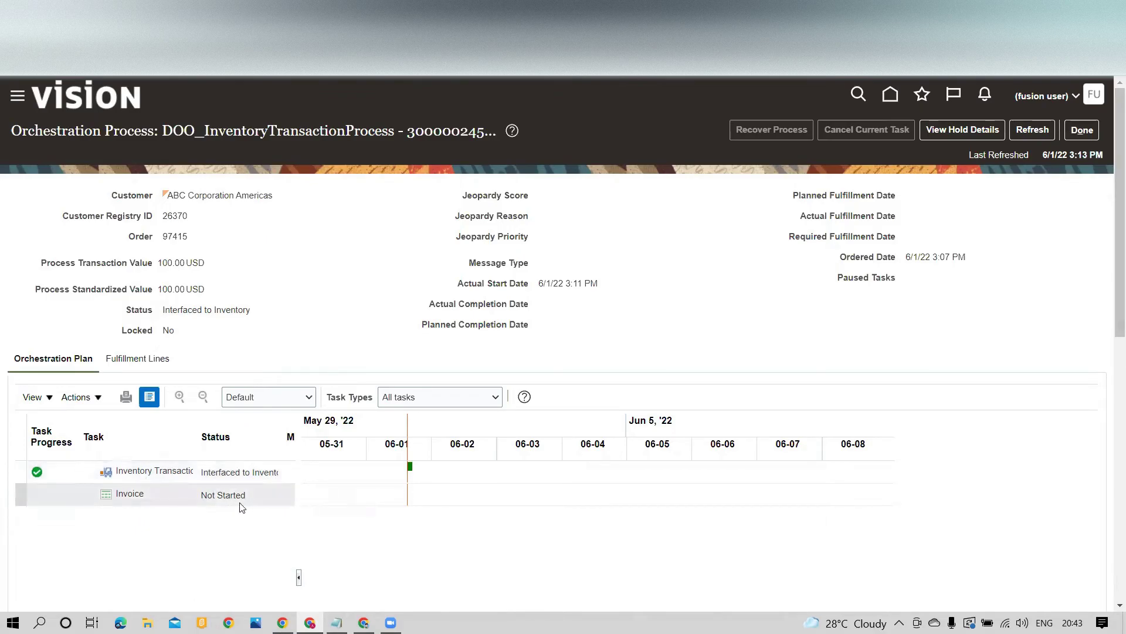
left_click(1034, 130)
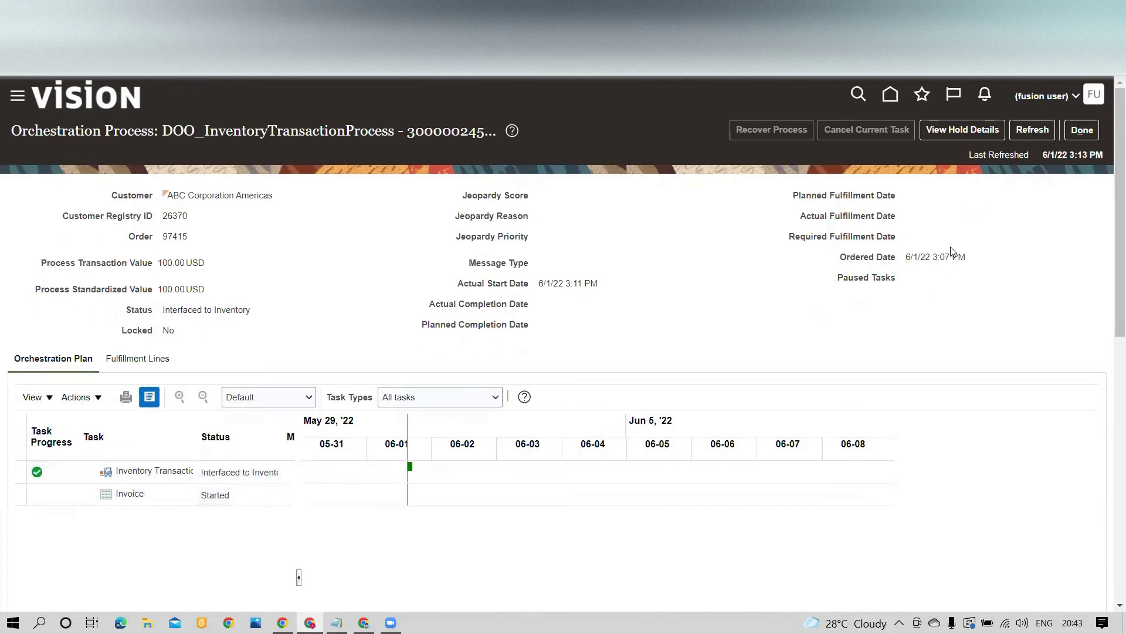
left_click(1053, 132)
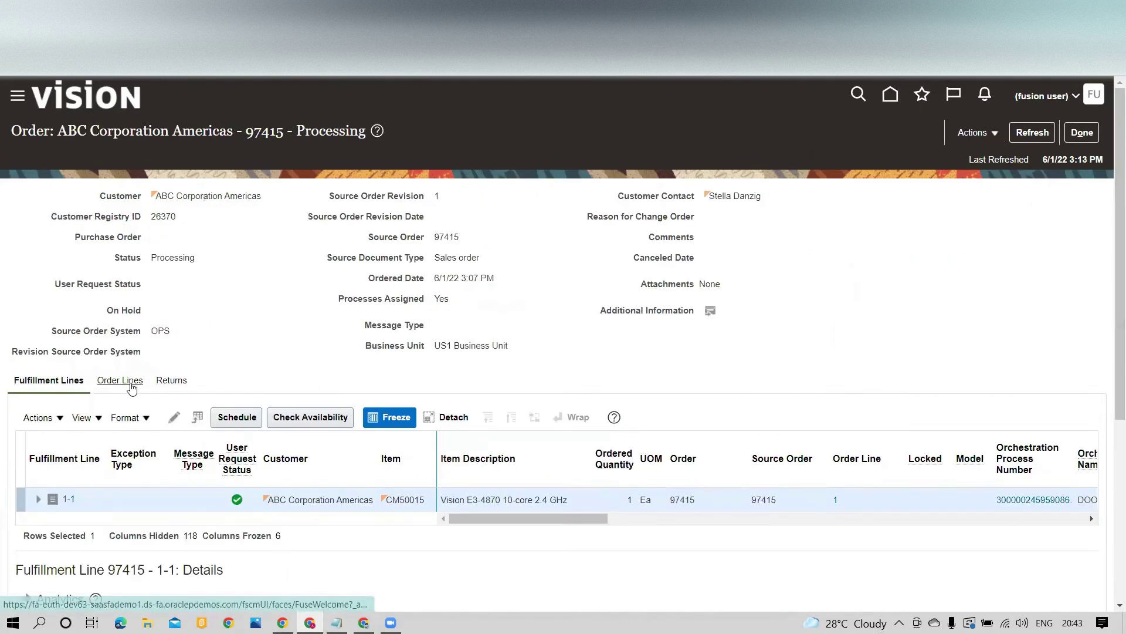
- Leave the fulfillment view and refresh the sales order to check the status of the CM50015 line
left_click(1083, 132)
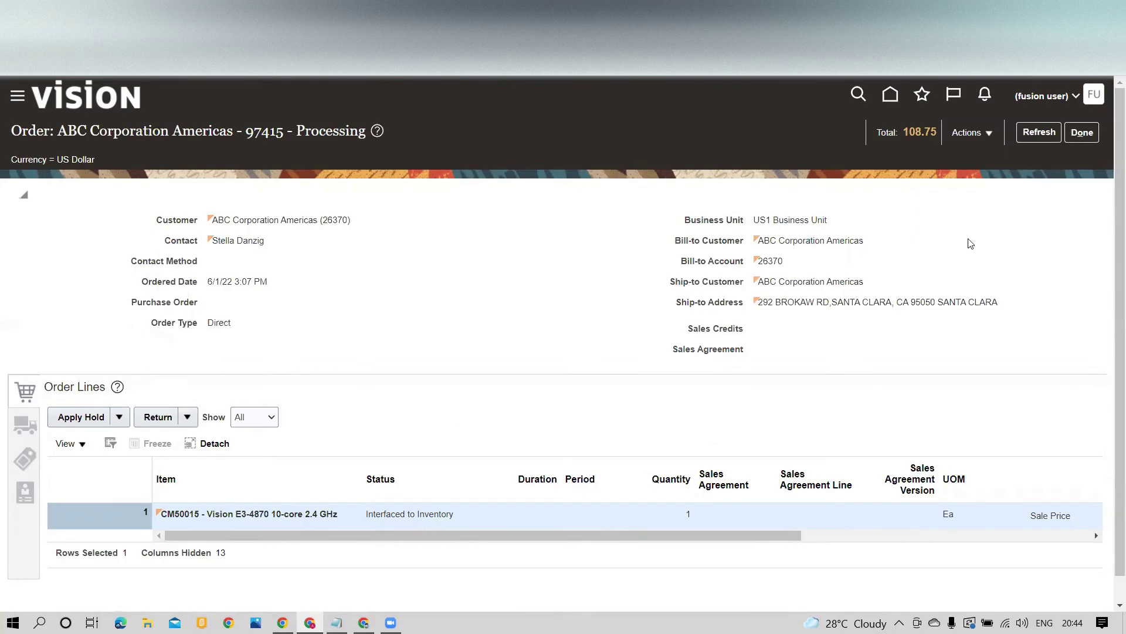
left_click(1037, 139)
left_click(1042, 137)
left_click(1039, 136)
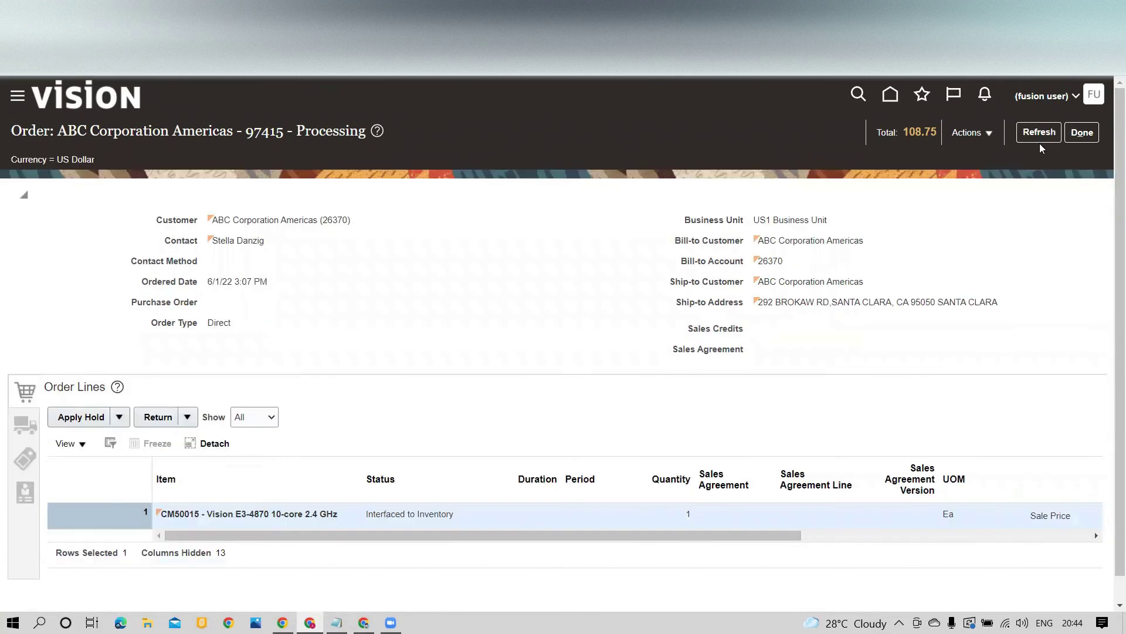